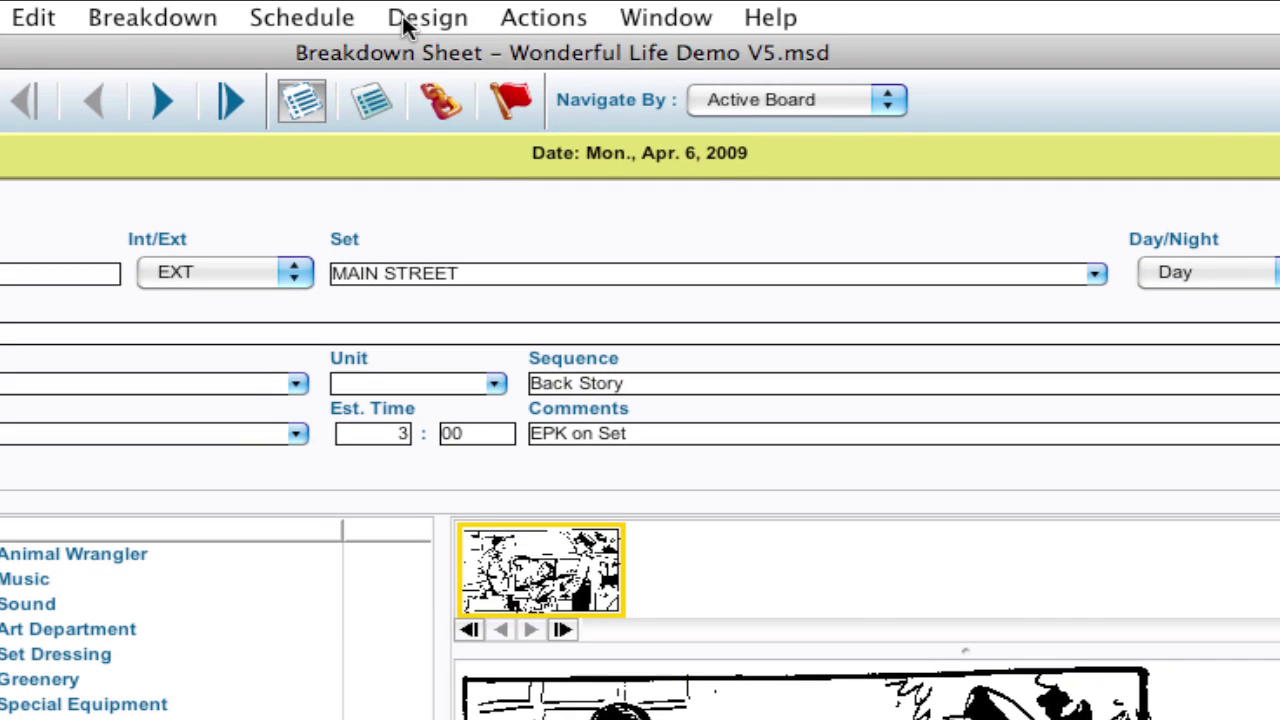
Step: Duplicate the Horizontal B strip layout as a new layout named 'Element Sum'
left_click(402, 15)
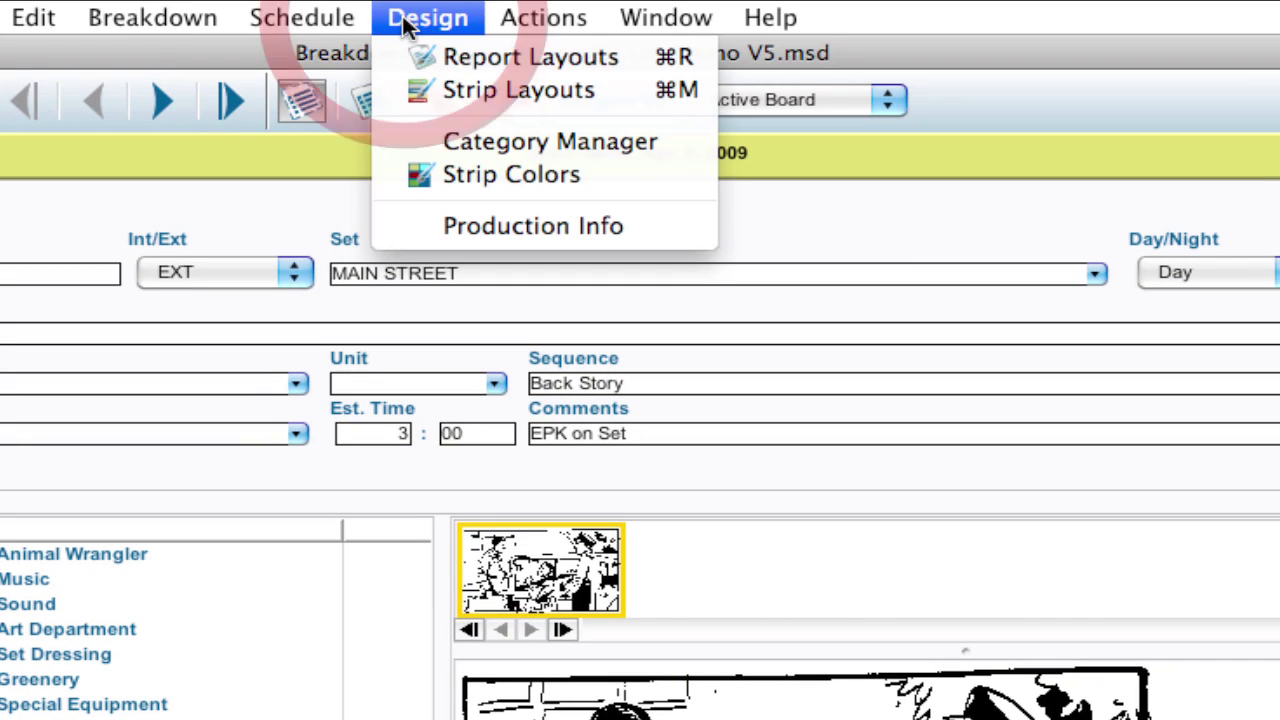
left_click(400, 89)
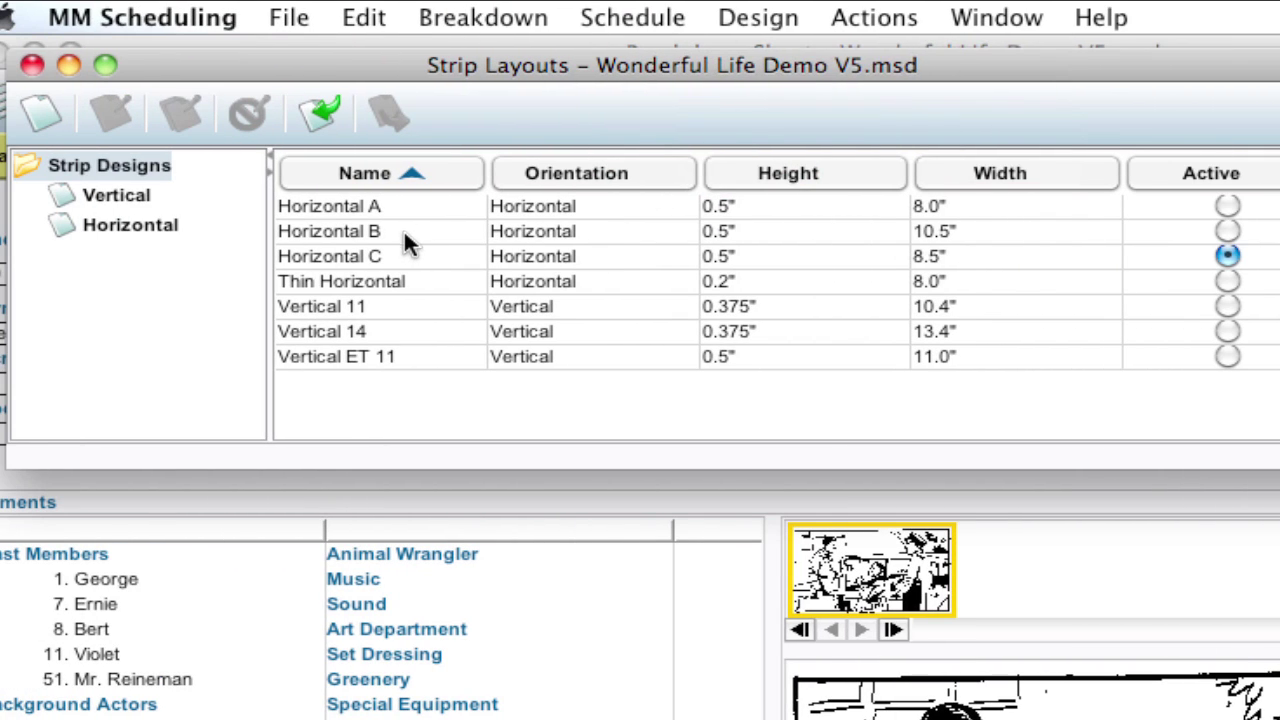
left_click(407, 231)
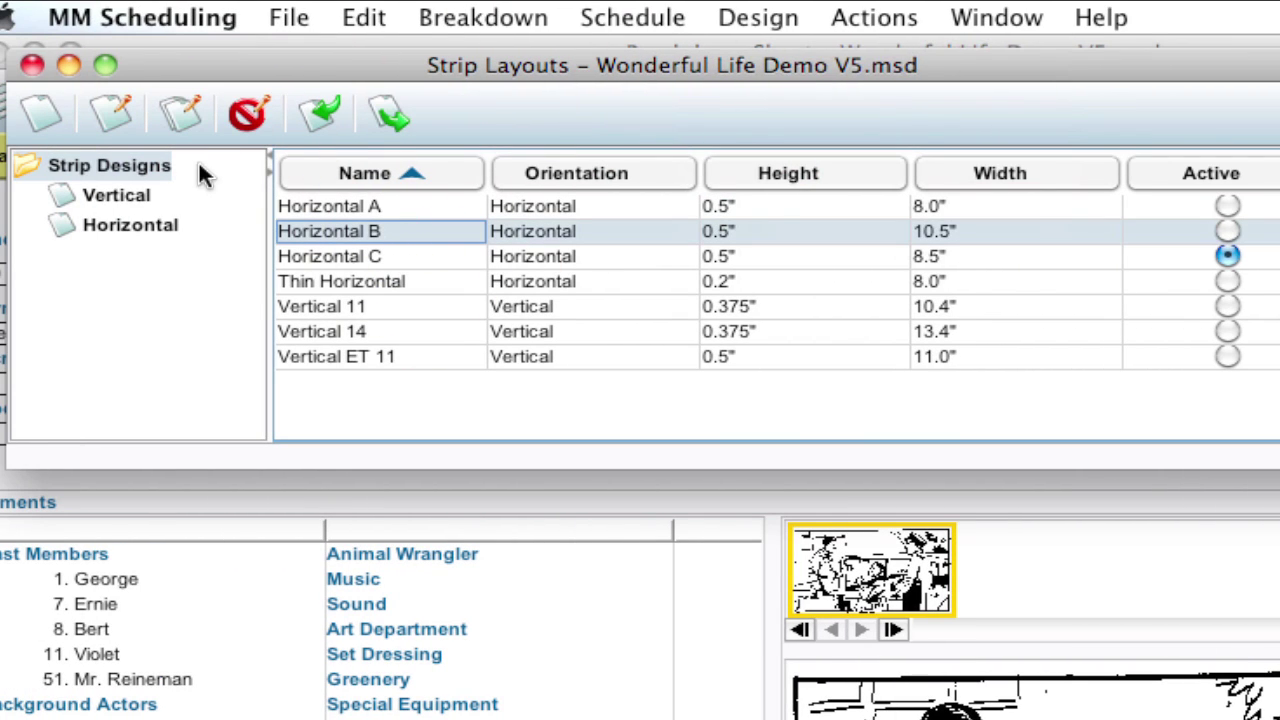
left_click(182, 110)
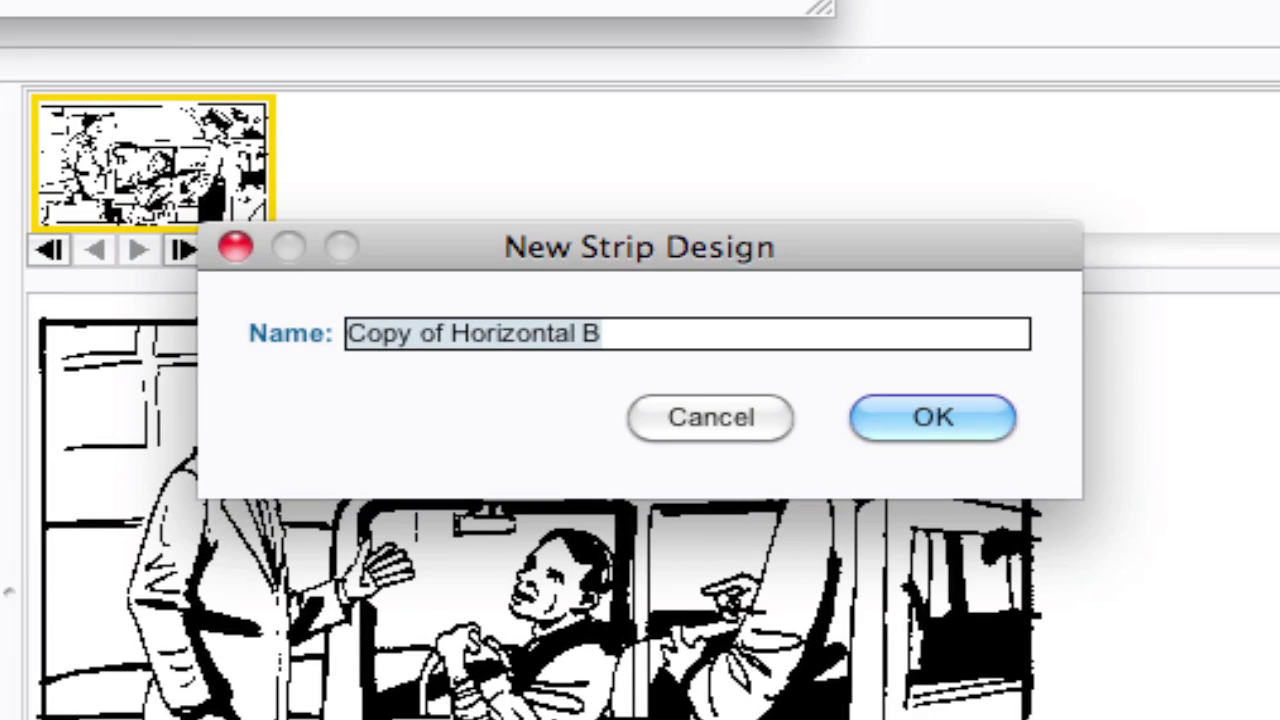
type("Element Sum")
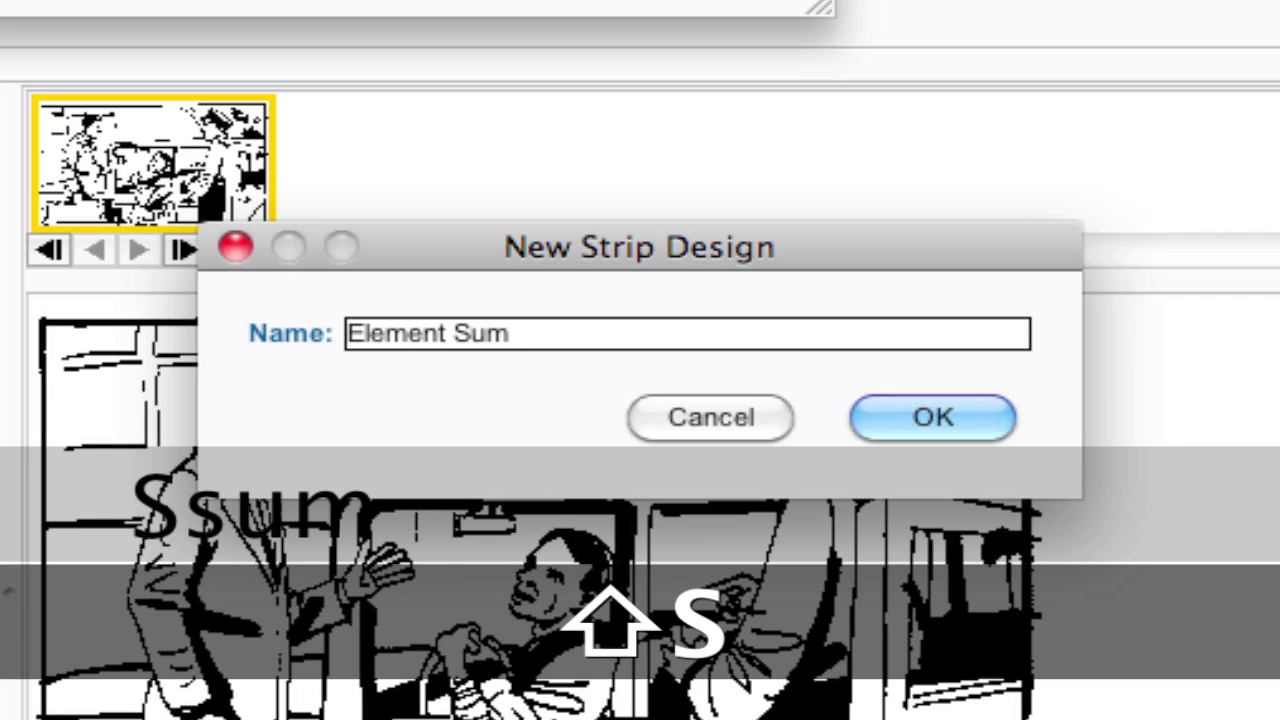
left_click(927, 405)
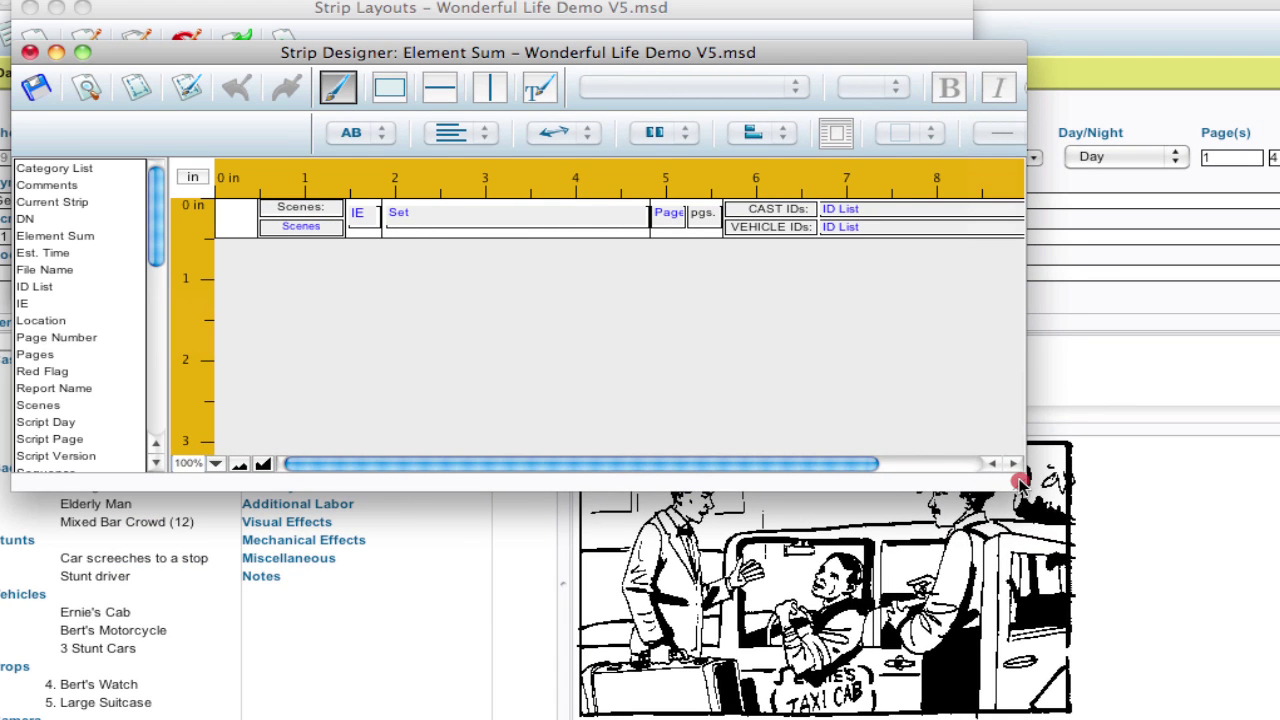
Step: Enlarge the Strip Designer and delete the VEHICLE IDs label with its ID List field
left_click_drag(1022, 484, 1257, 577)
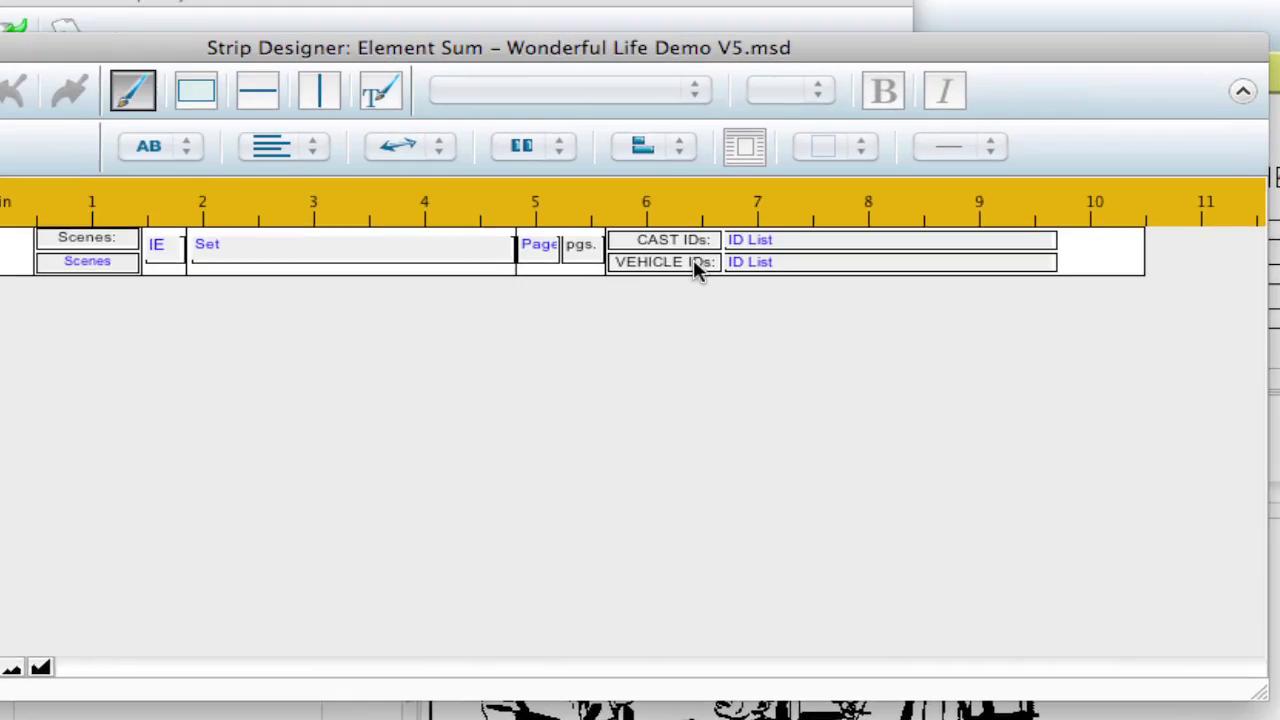
left_click(812, 230)
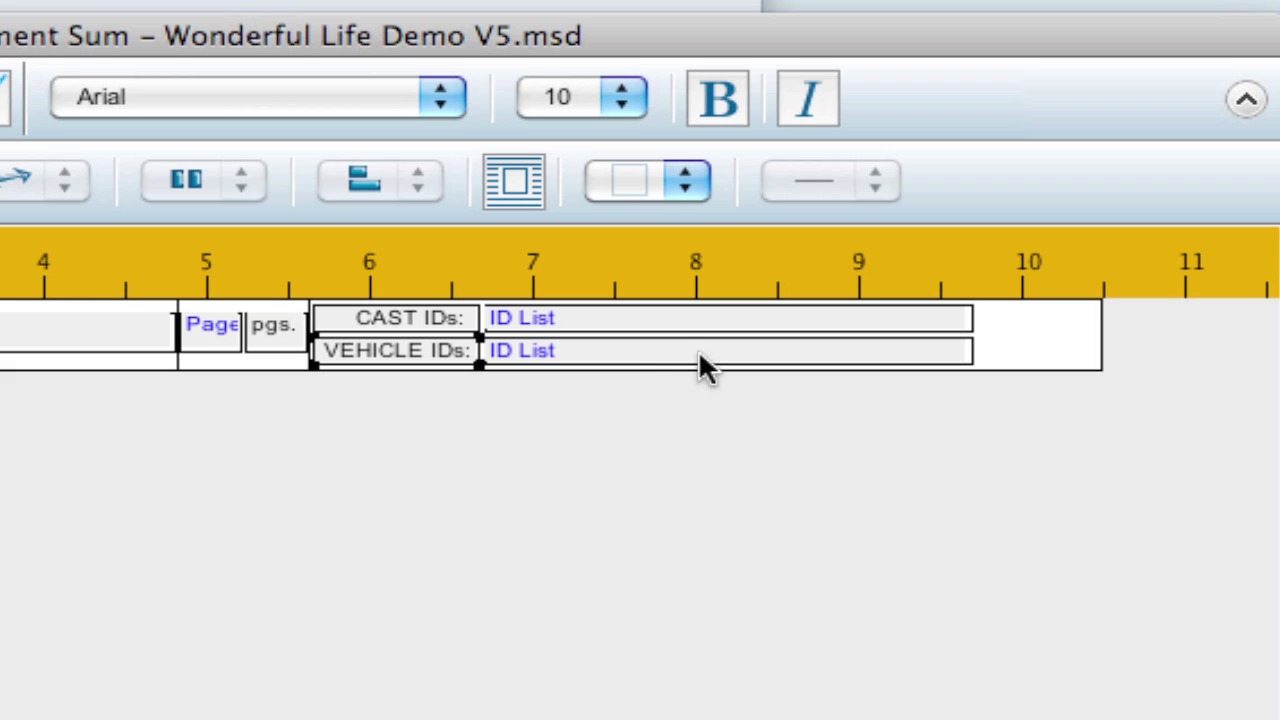
left_click(714, 344, "super")
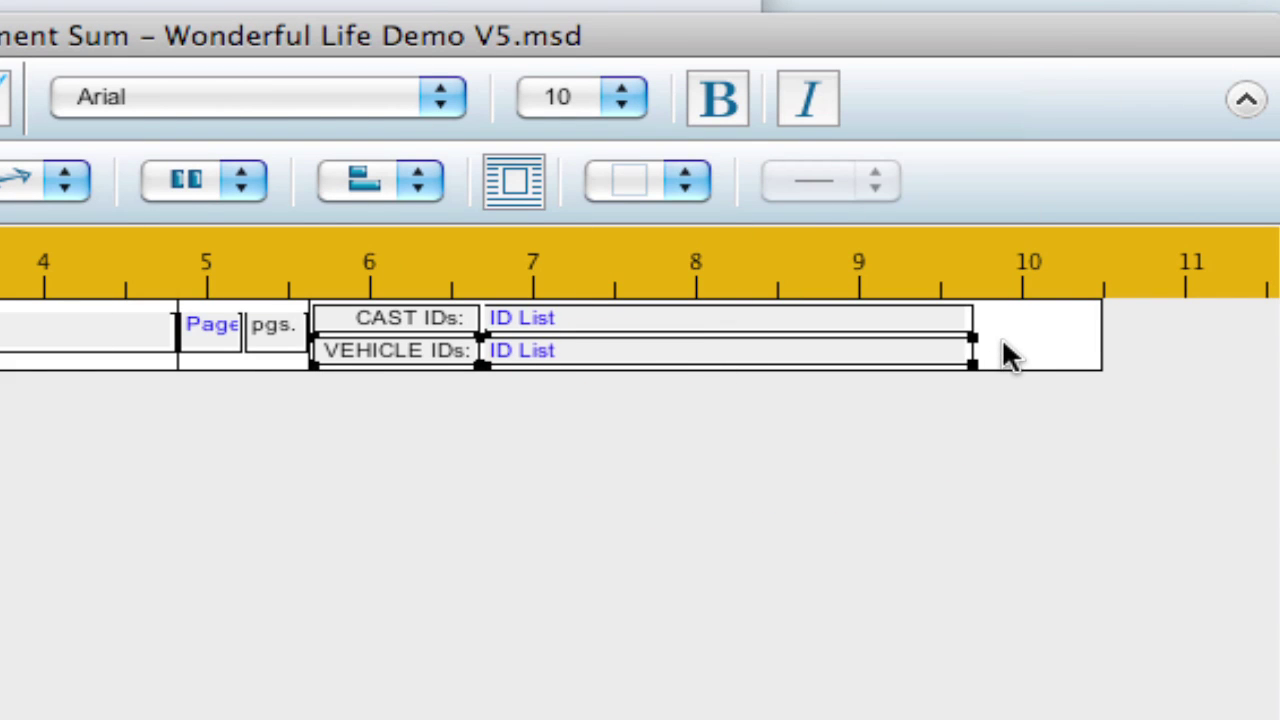
left_click(1003, 345)
left_click_drag(1003, 345, 490, 376)
key("Delete")
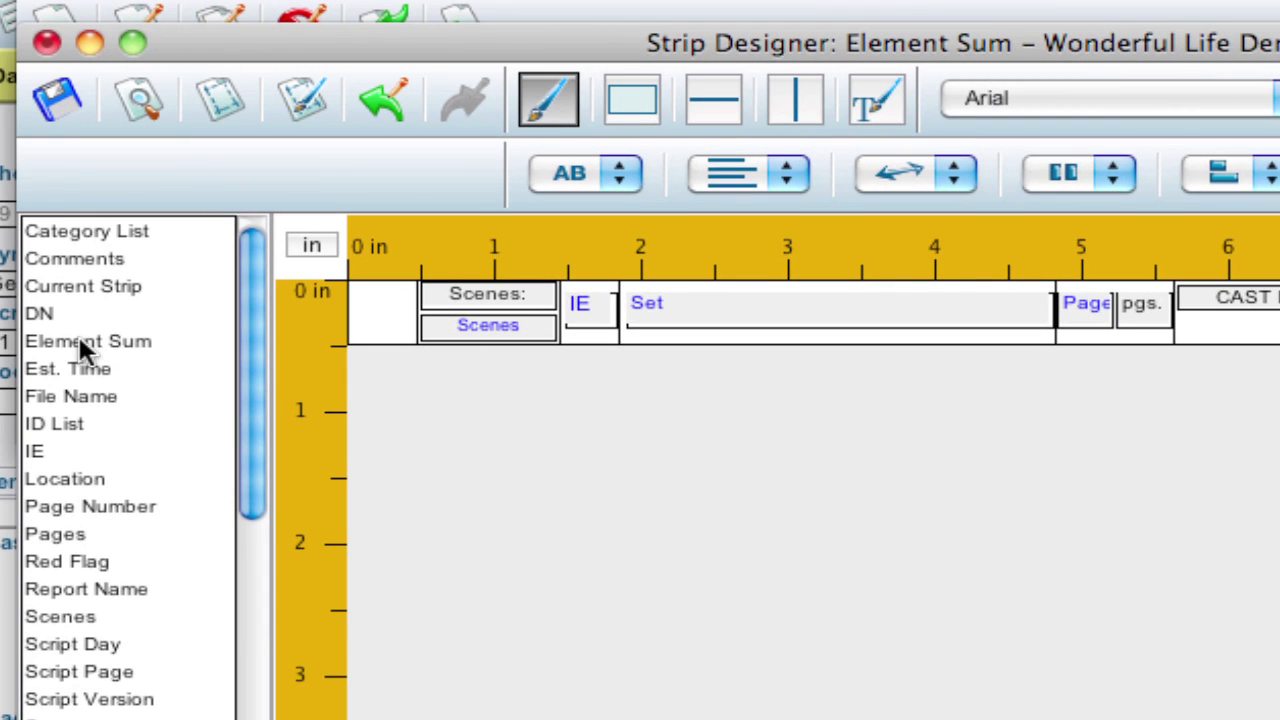
Step: Place an Element Sum field below CAST IDs and widen it so its full name shows
left_click(78, 334)
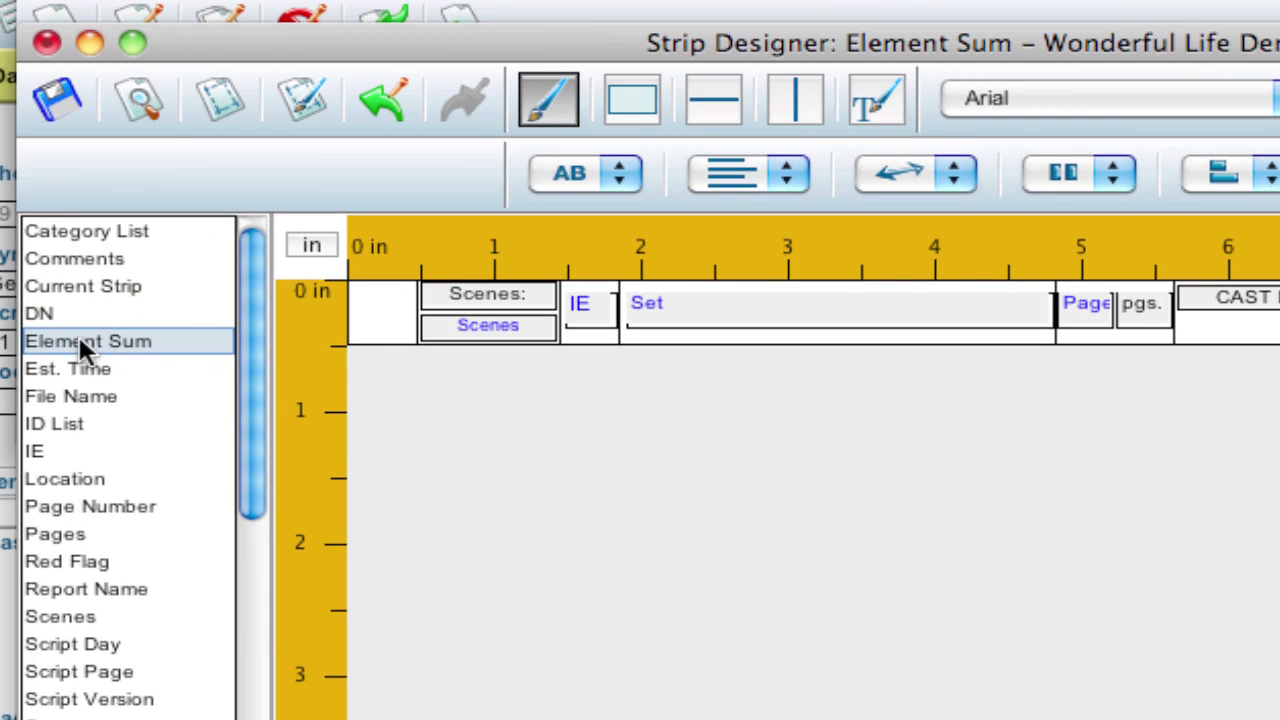
left_click(361, 345)
left_click_drag(289, 351, 1111, 318)
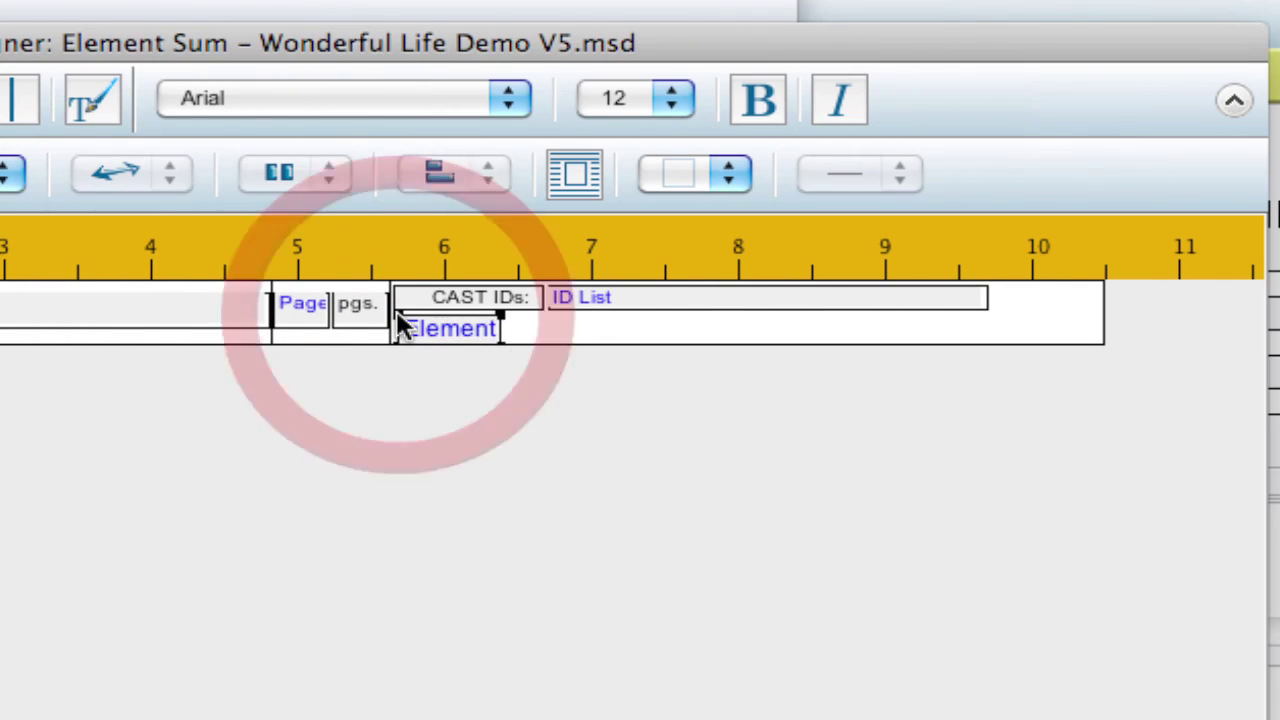
left_click(496, 320)
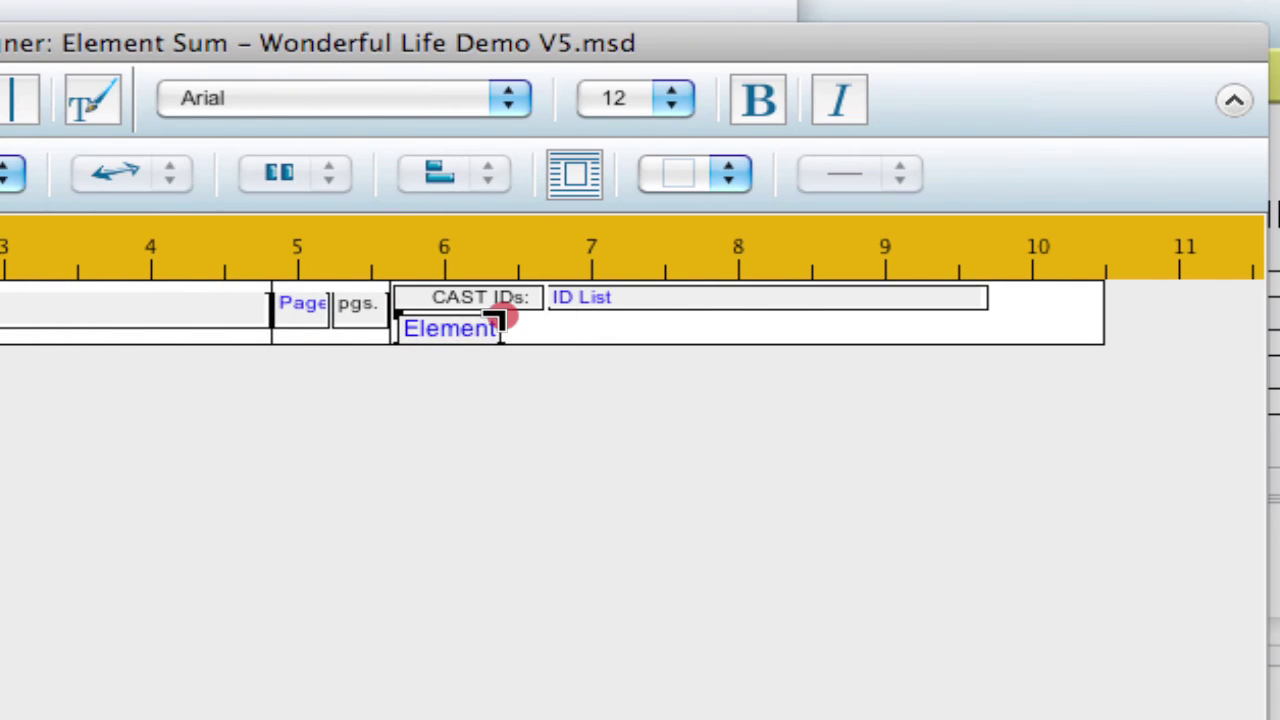
left_click_drag(500, 318, 980, 320)
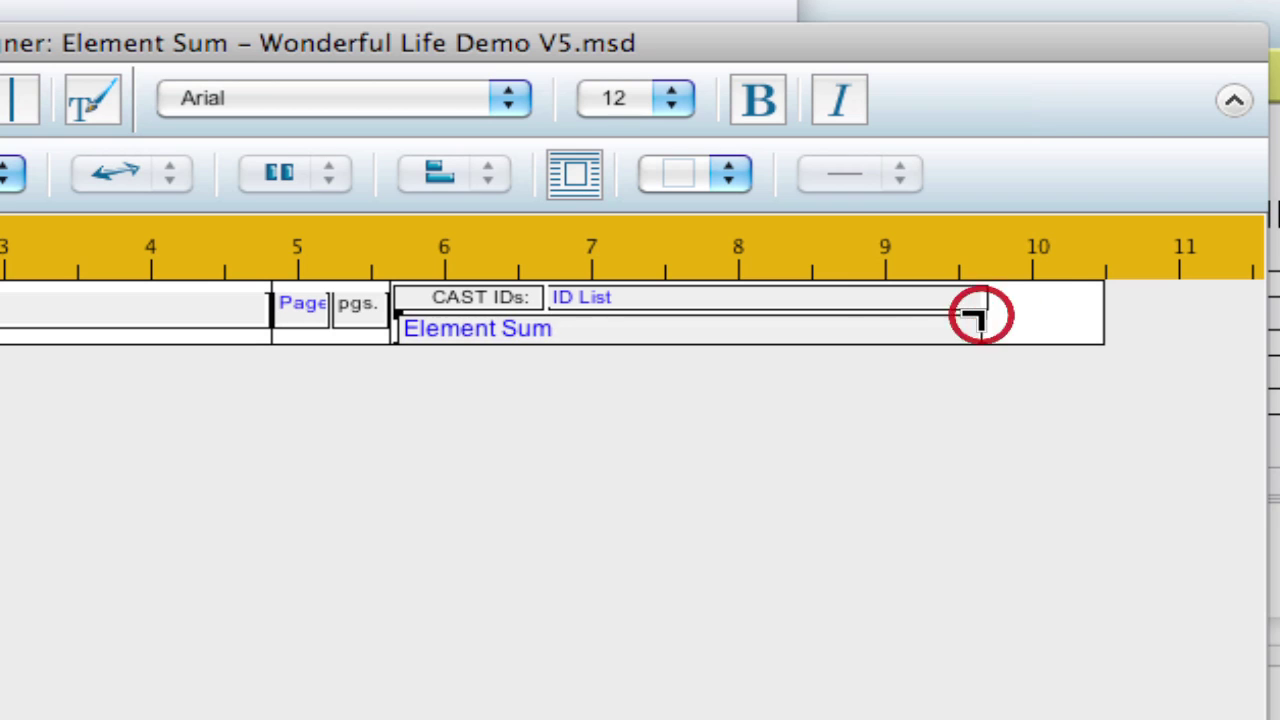
double_click(508, 328)
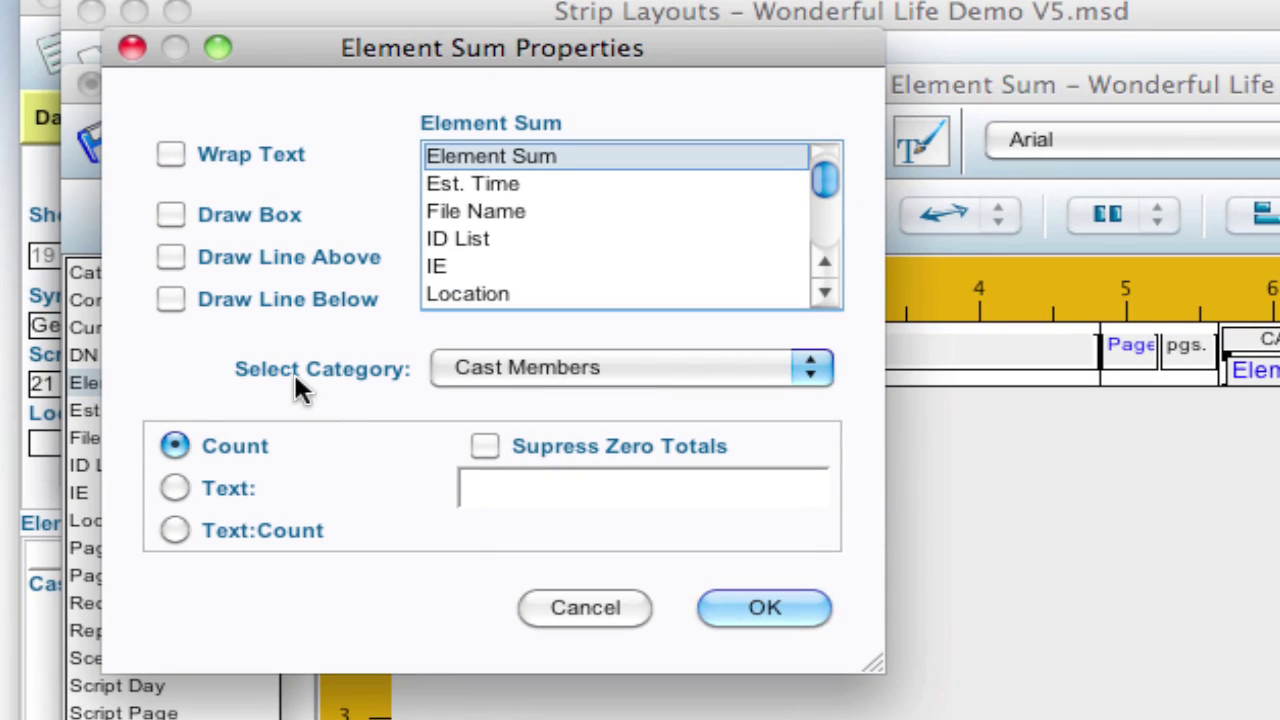
Step: Set the Element Sum field to total Background Actors, labelled 'Background' with Text:Count display
left_click(612, 365)
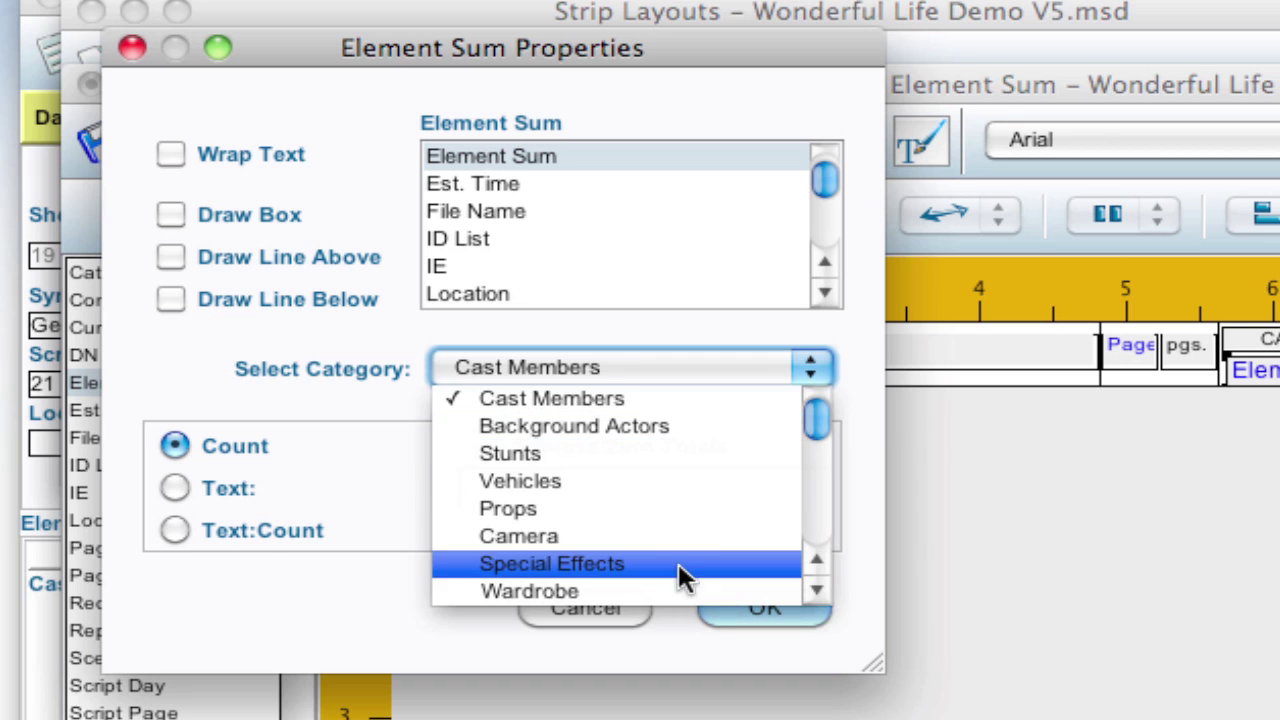
scroll(723, 506, "down", 5)
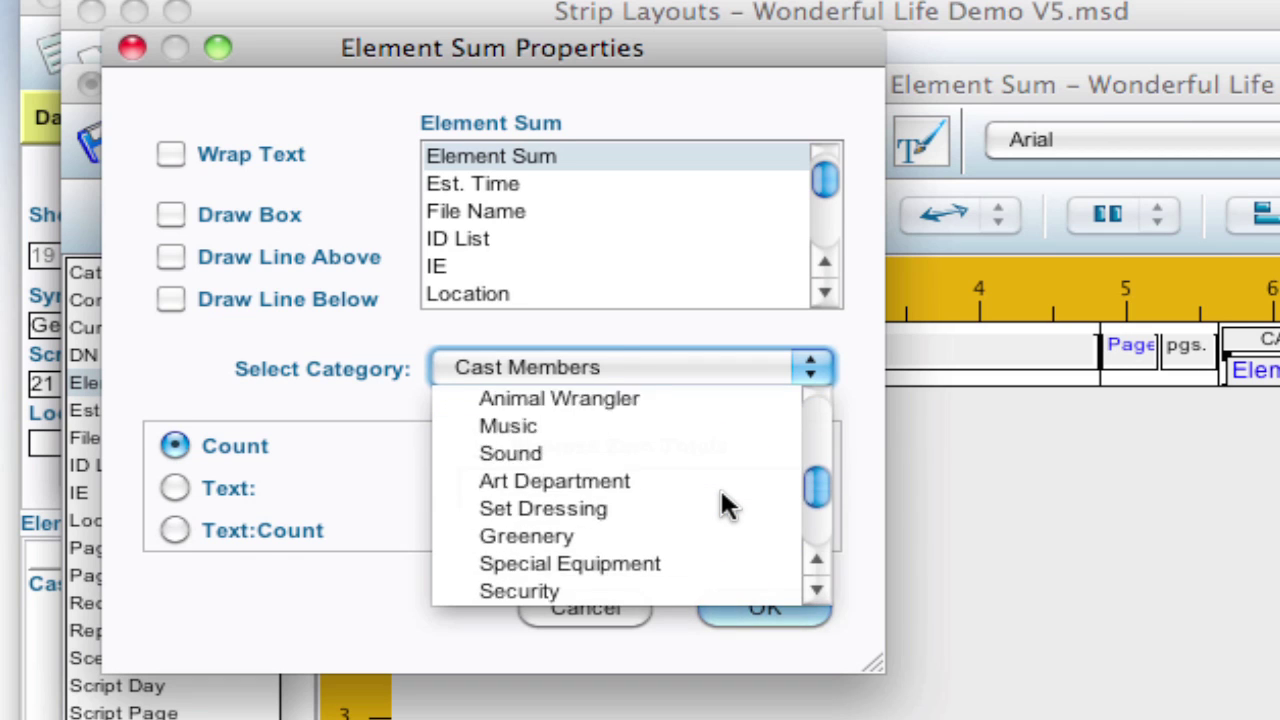
scroll(724, 505, "up", 5)
left_click(713, 446)
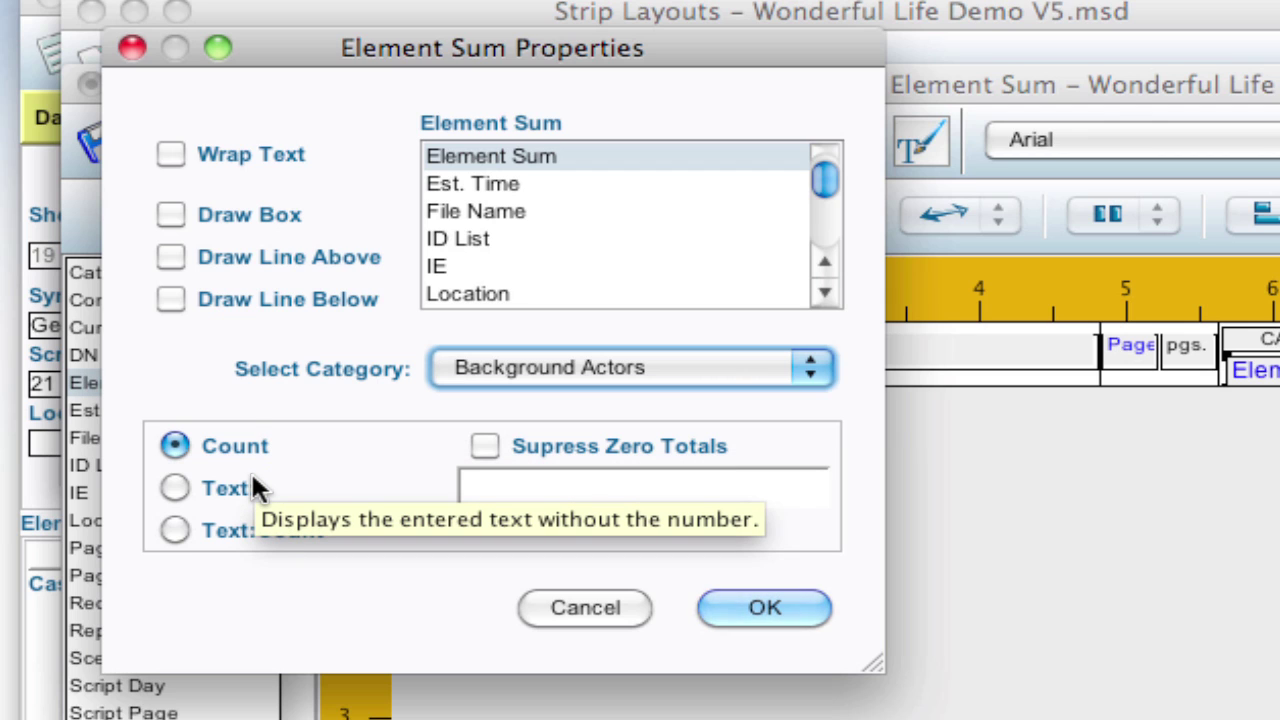
left_click(176, 488)
left_click(588, 482)
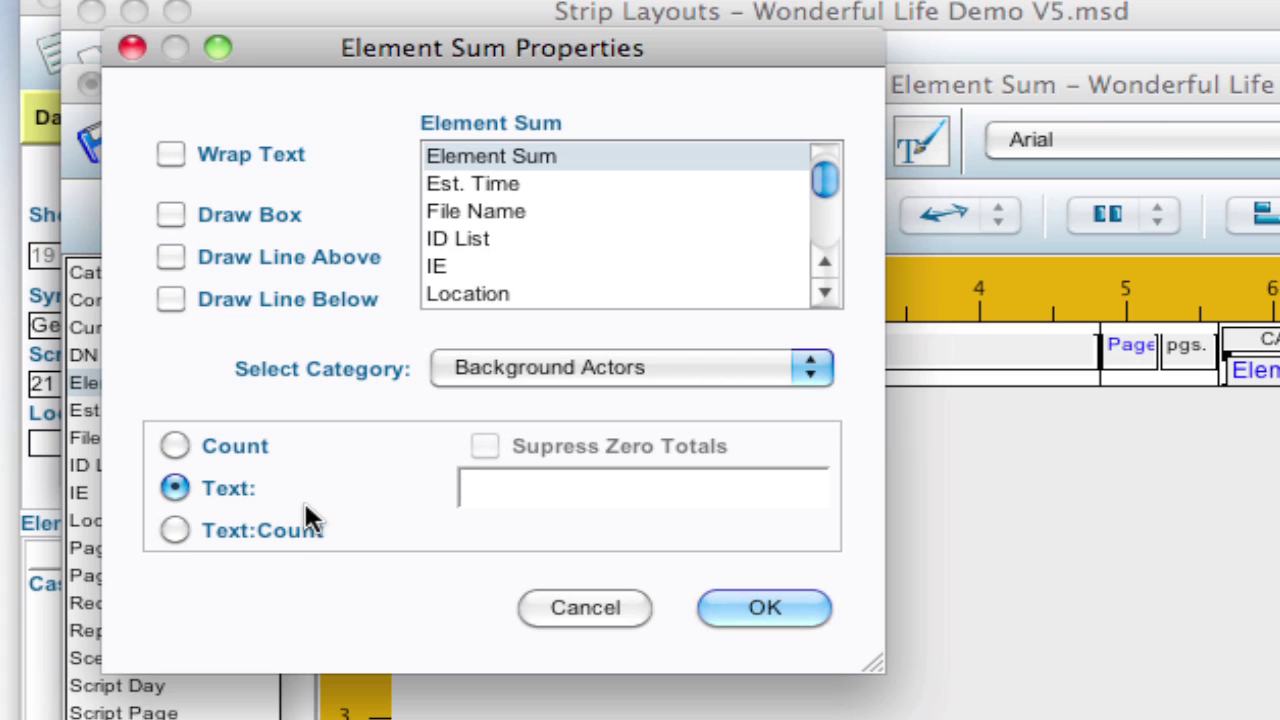
key("shift")
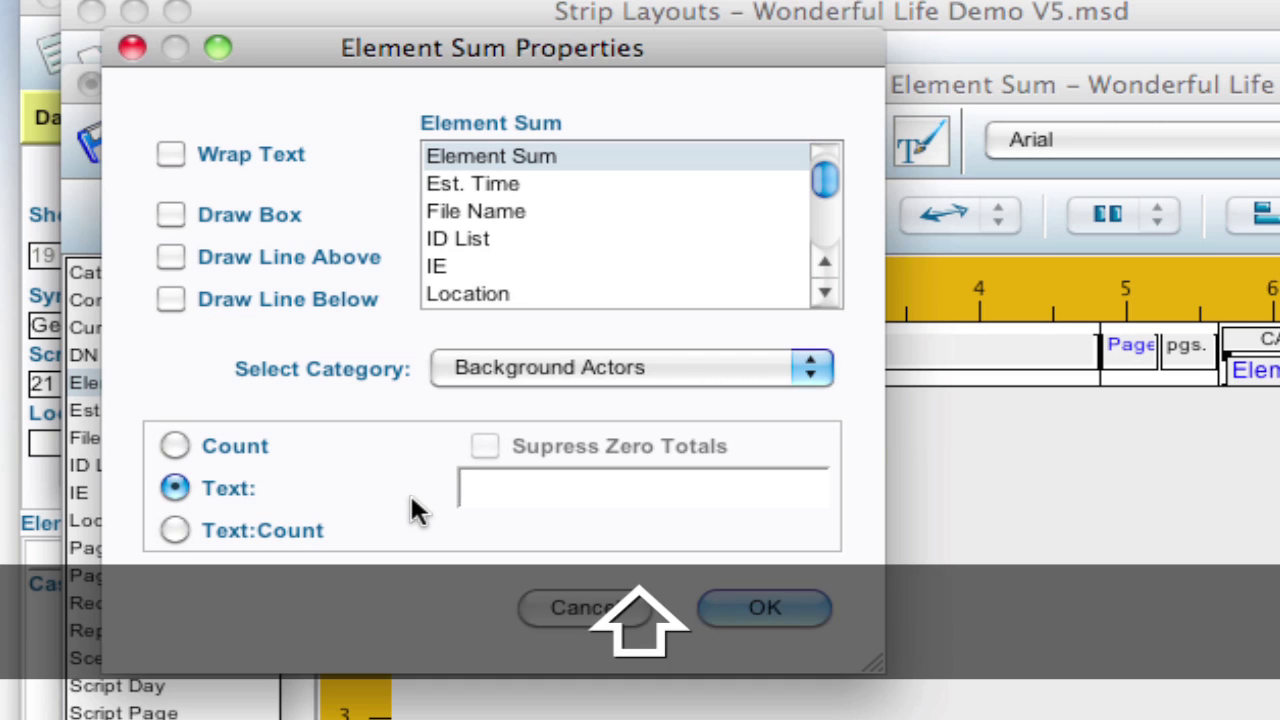
type("Backgrou")
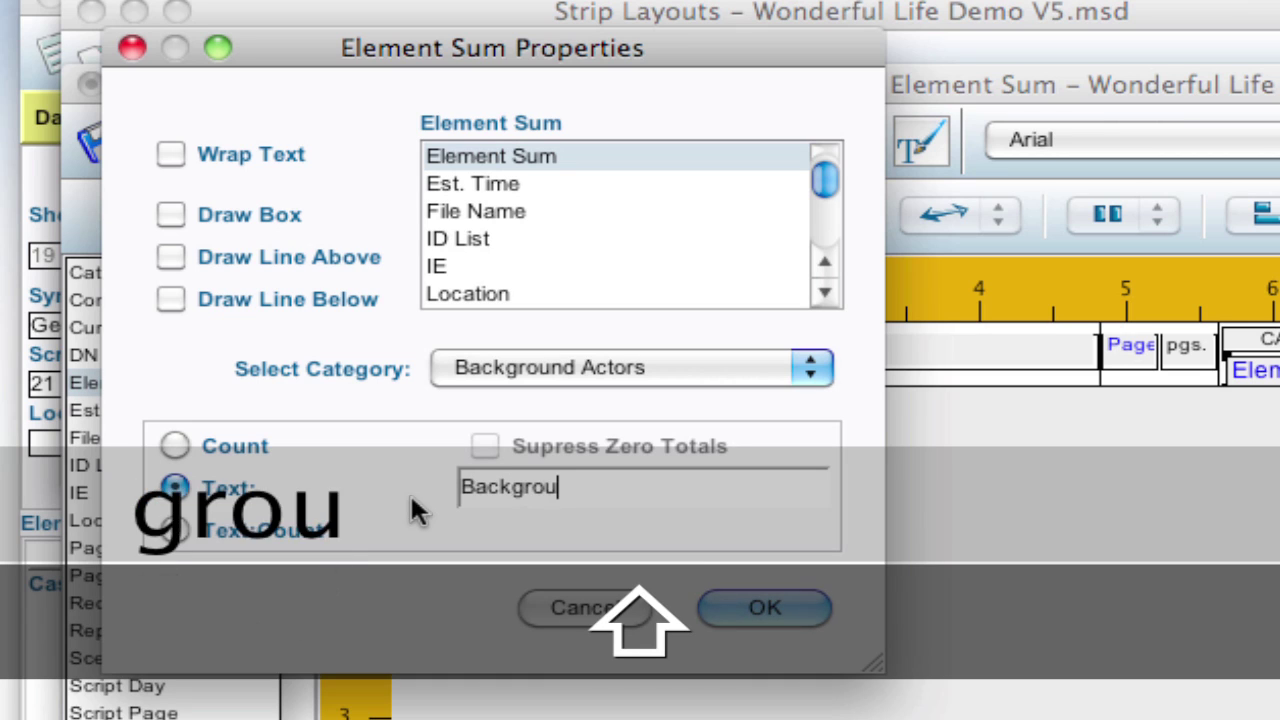
type("nd")
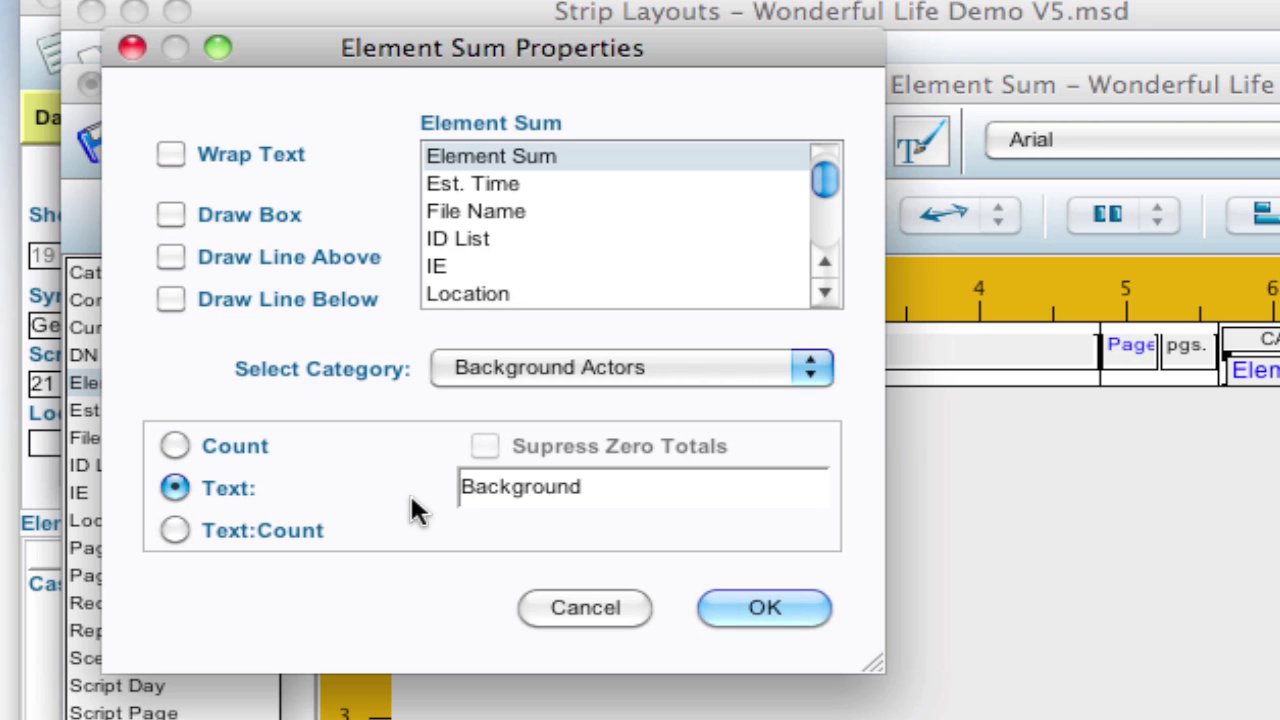
left_click(175, 528)
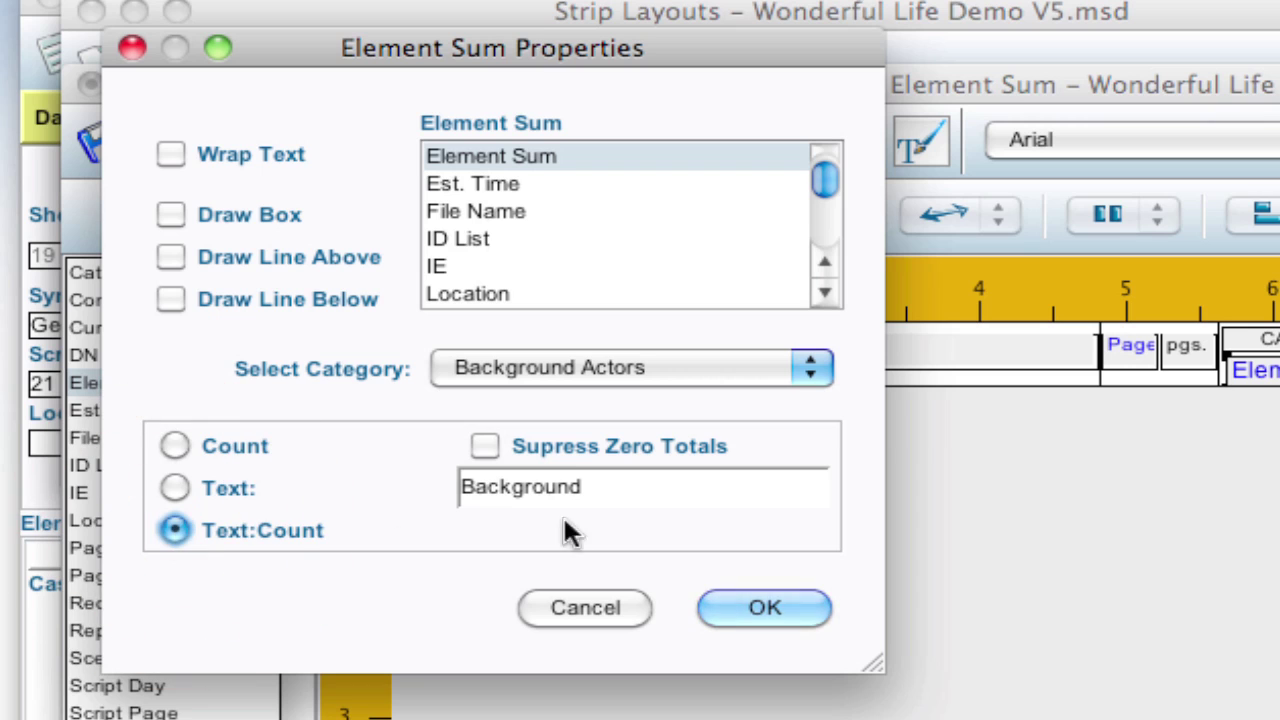
Step: Extend the label to 'Background Total:' and turn on Supress Zero Totals
left_click(637, 490)
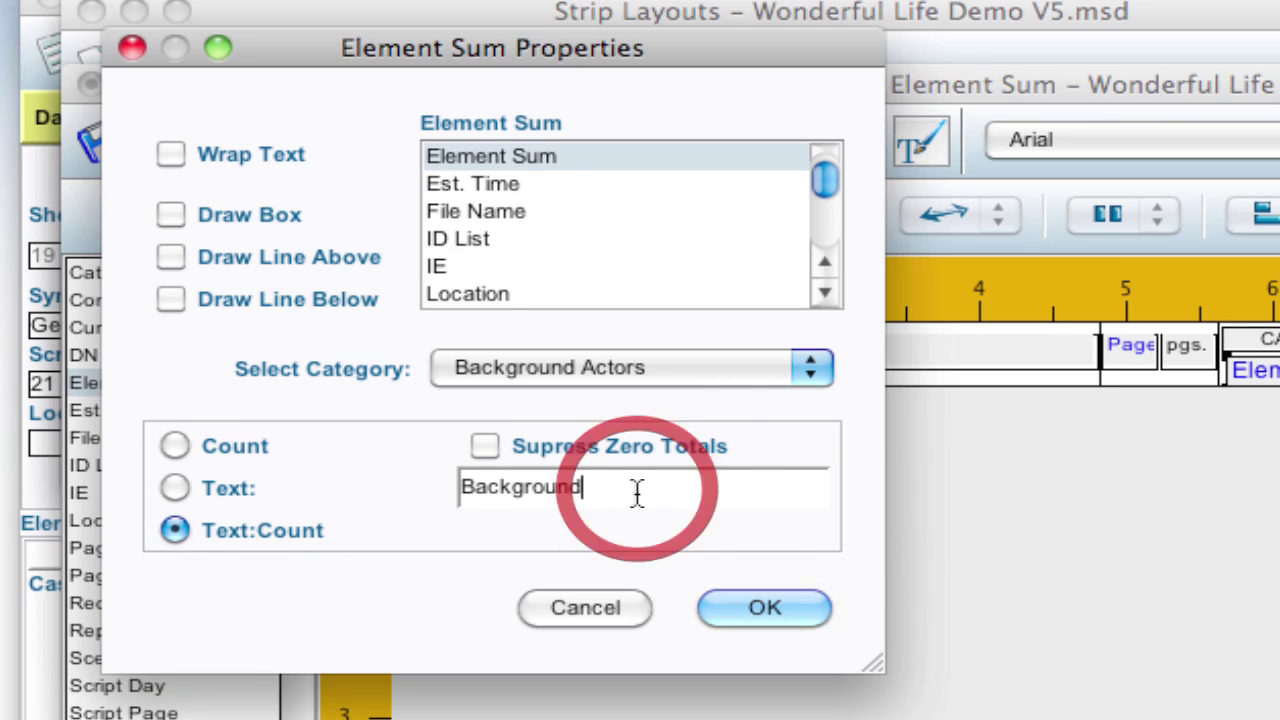
type("Total")
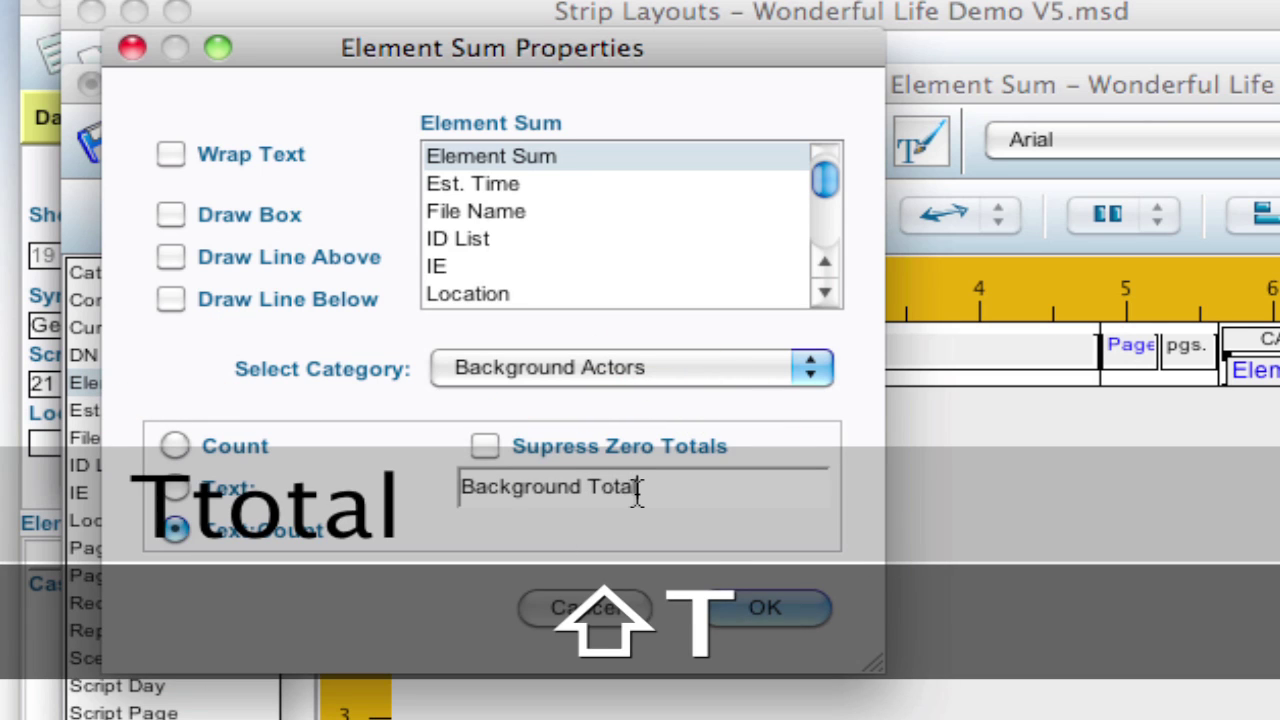
type(":")
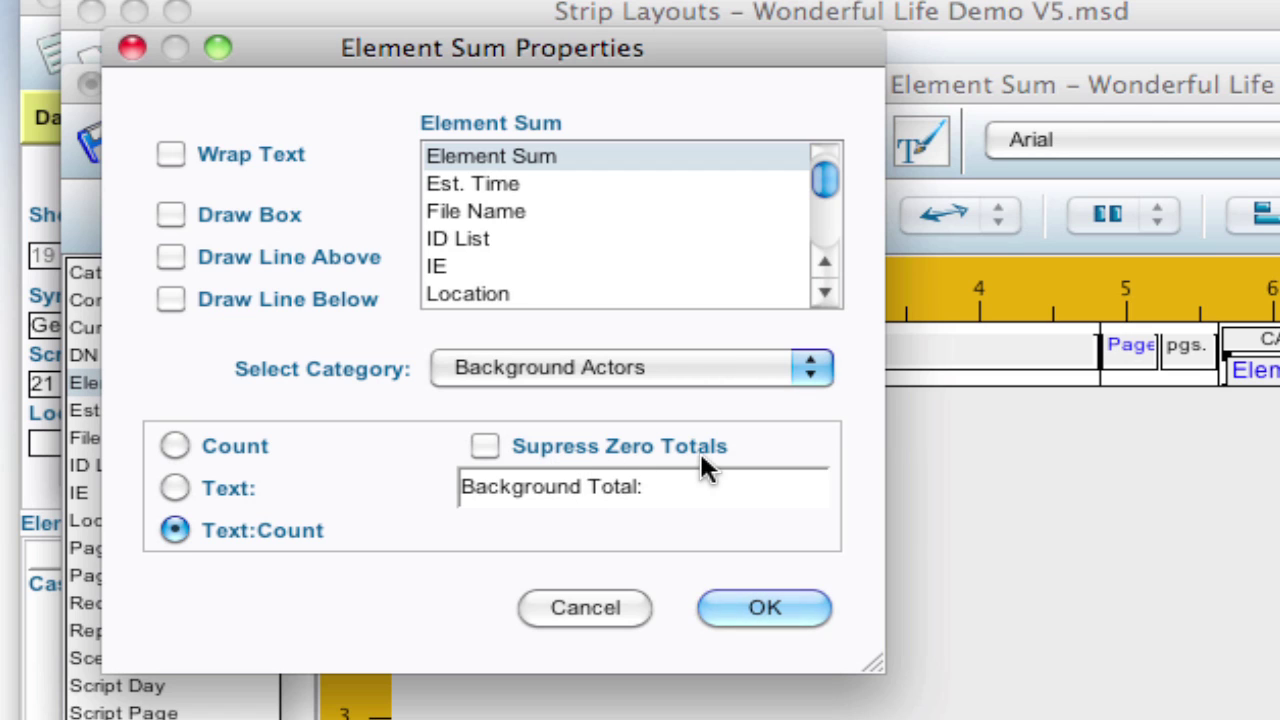
left_click(485, 446)
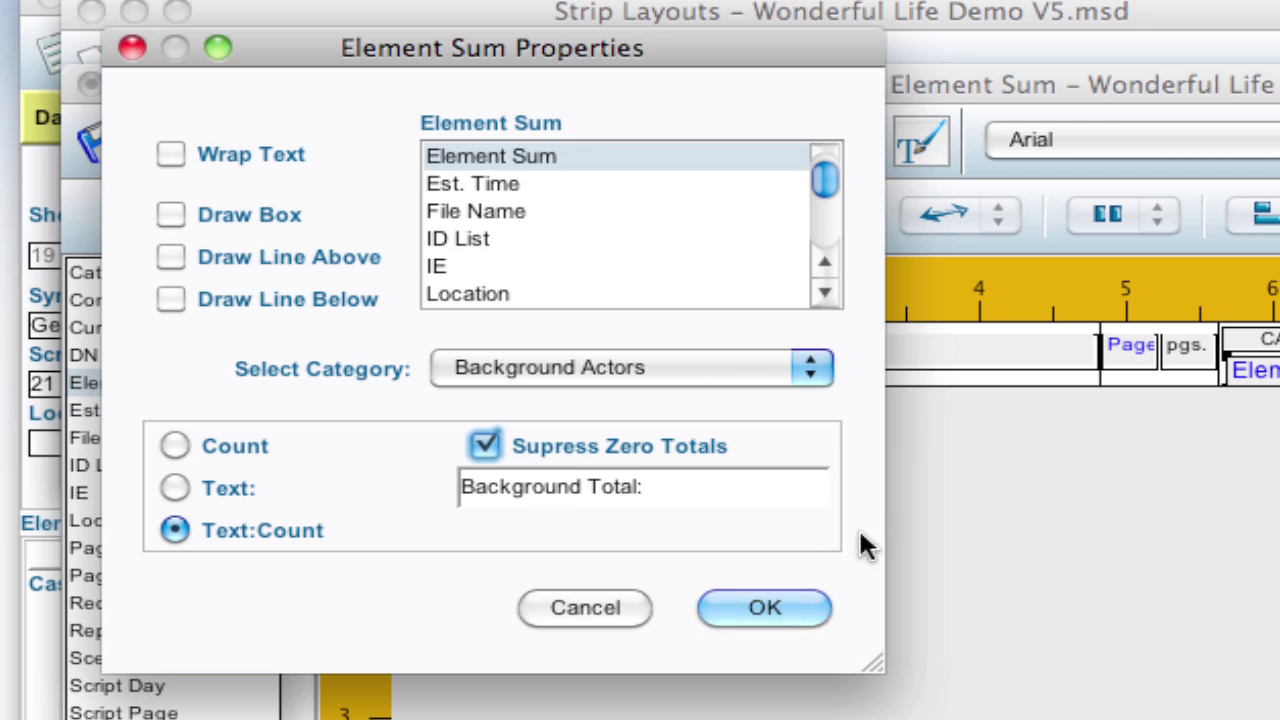
Step: Save the Element Sum layout, check background totals like 25 and 40 across three preview pages
left_click(785, 603)
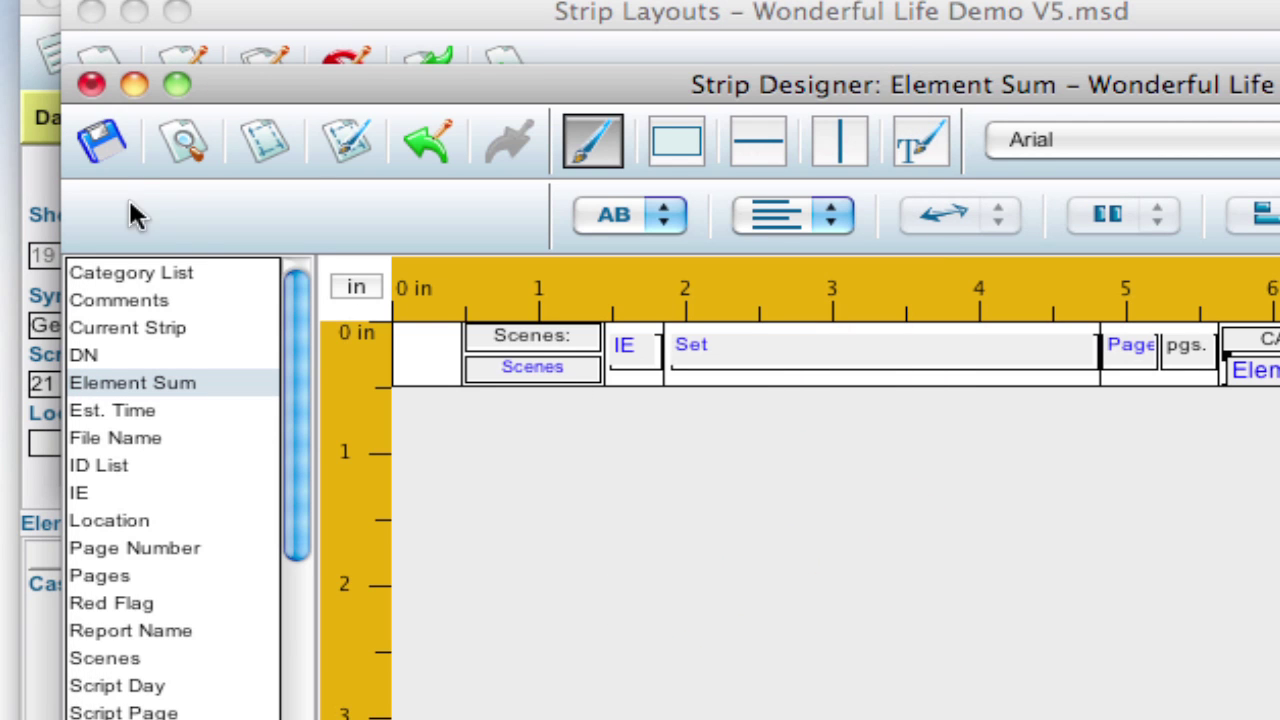
left_click(102, 145)
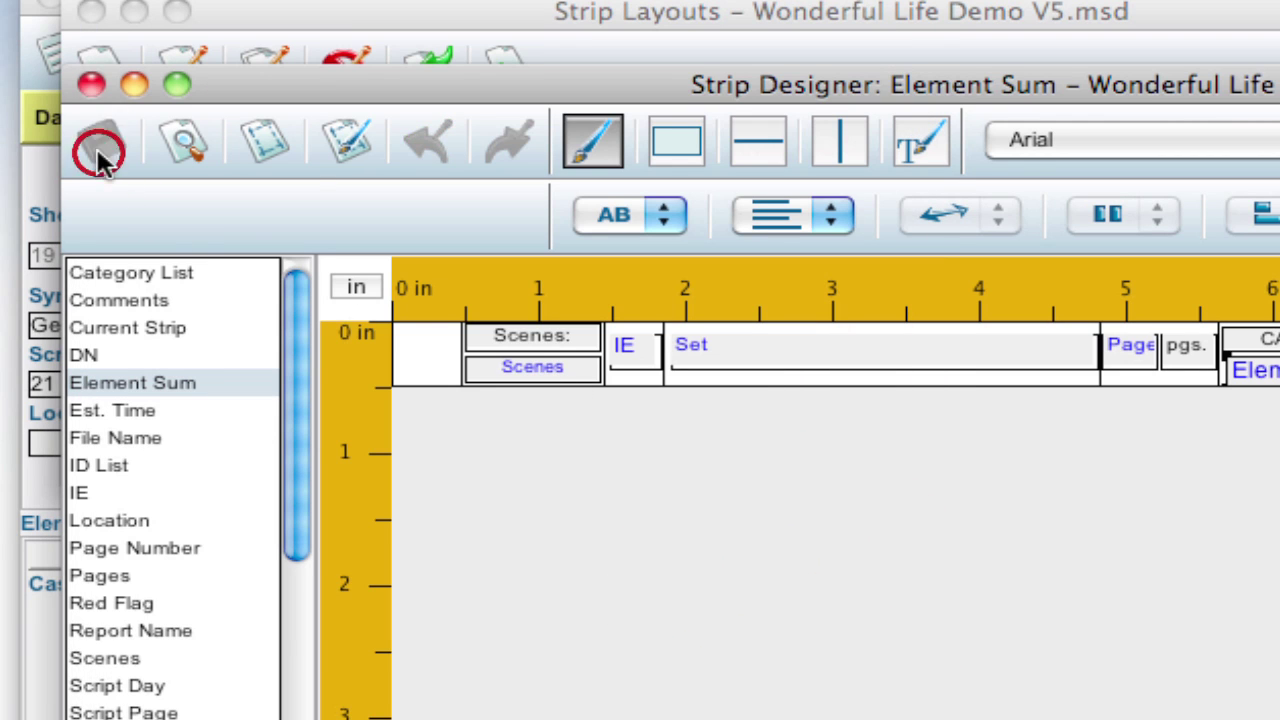
left_click(193, 152)
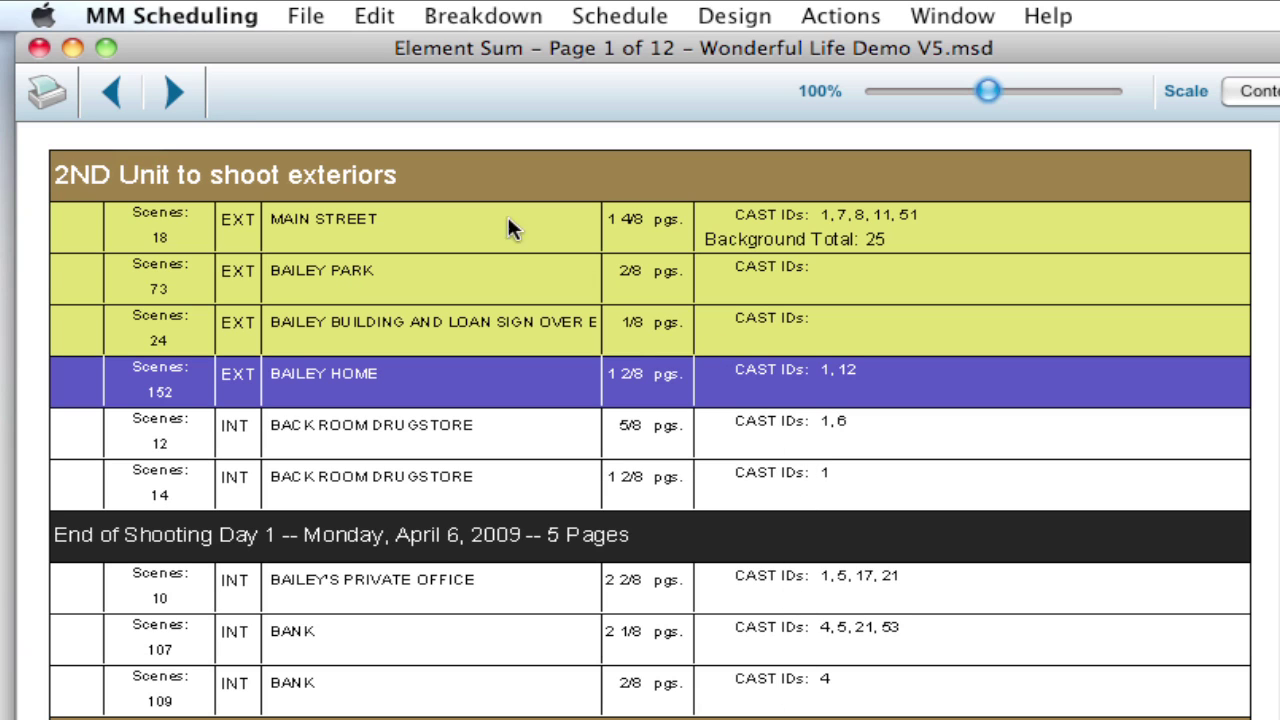
left_click(177, 92)
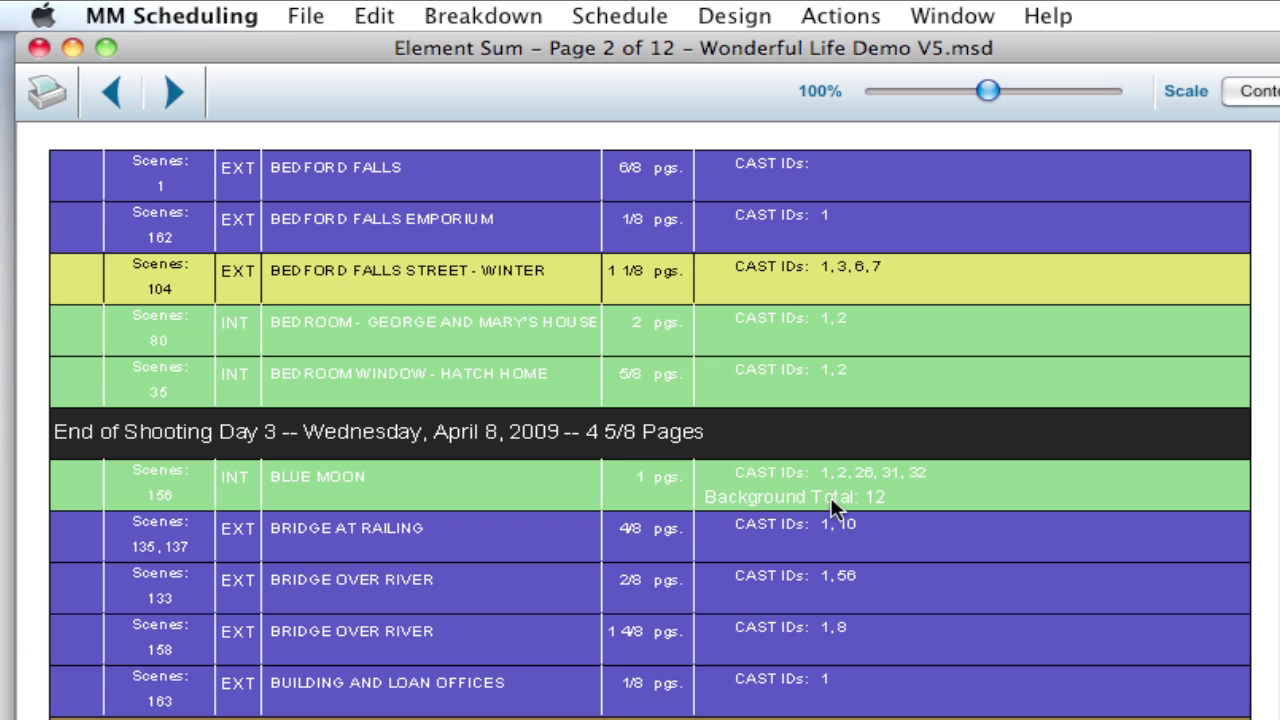
left_click(177, 90)
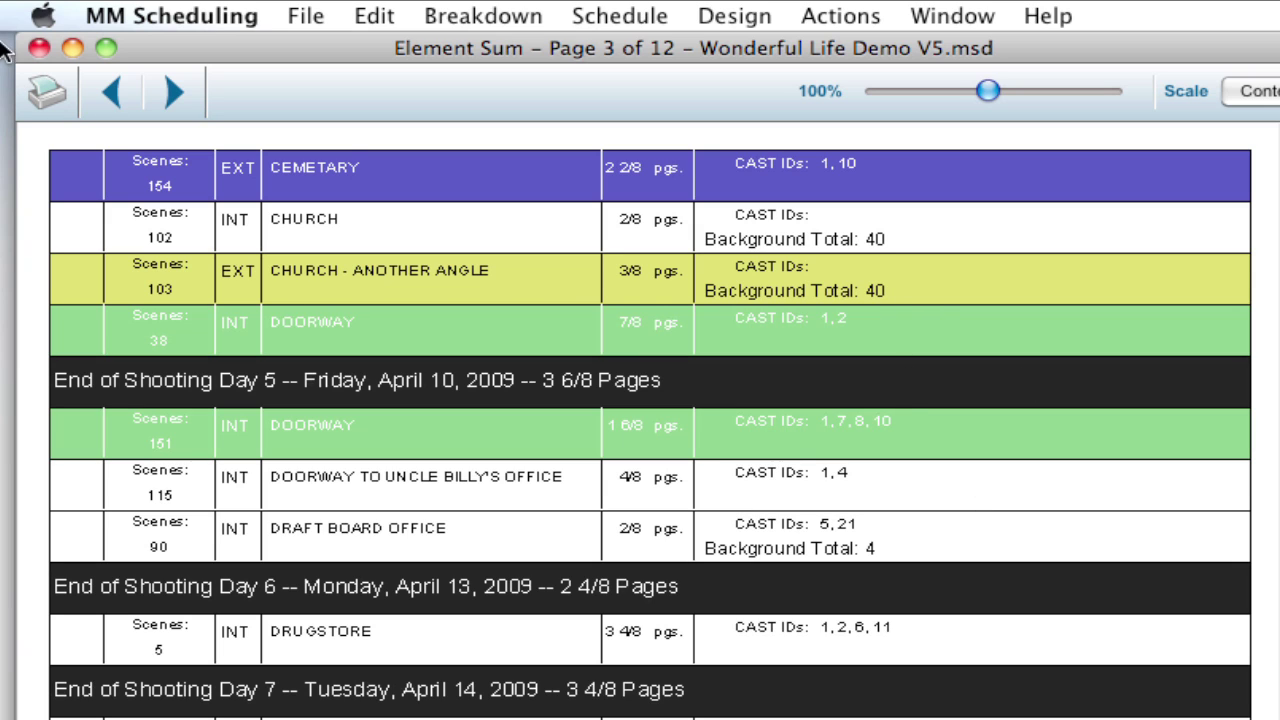
left_click(38, 47)
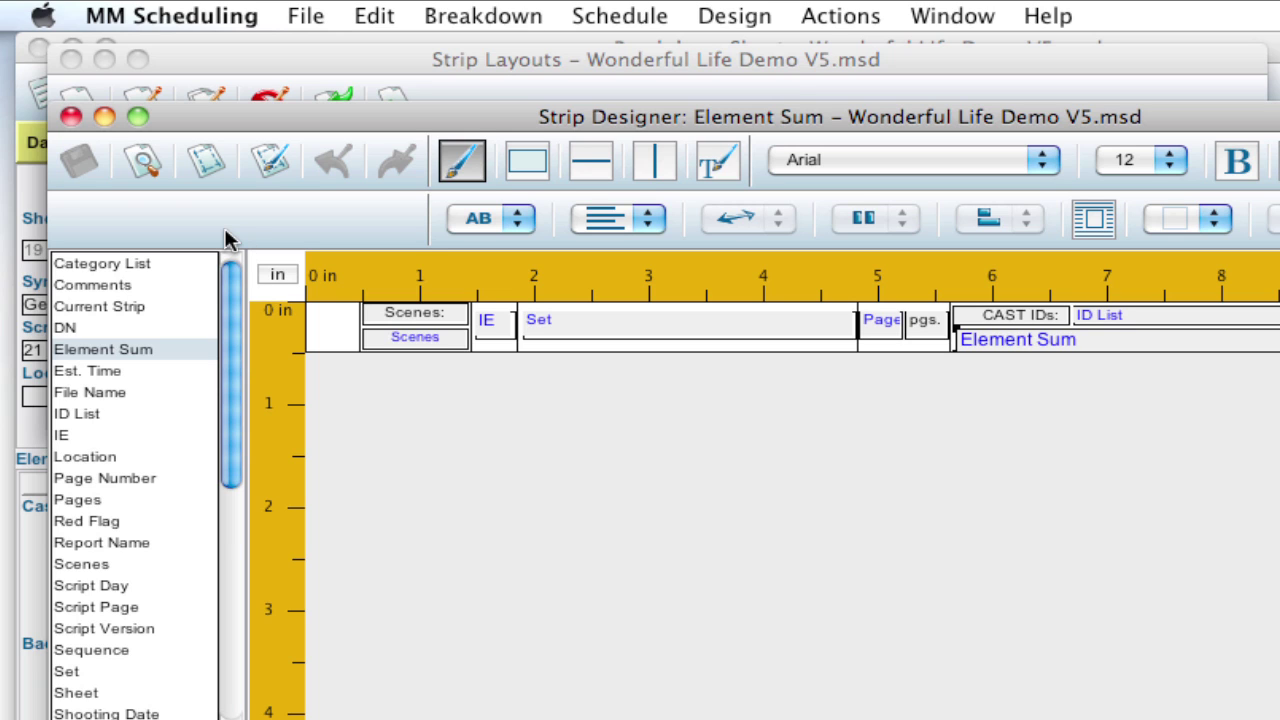
left_click(70, 117)
Step: Close the Strip Layouts list and bring up Design > Report Layouts
left_click(65, 59)
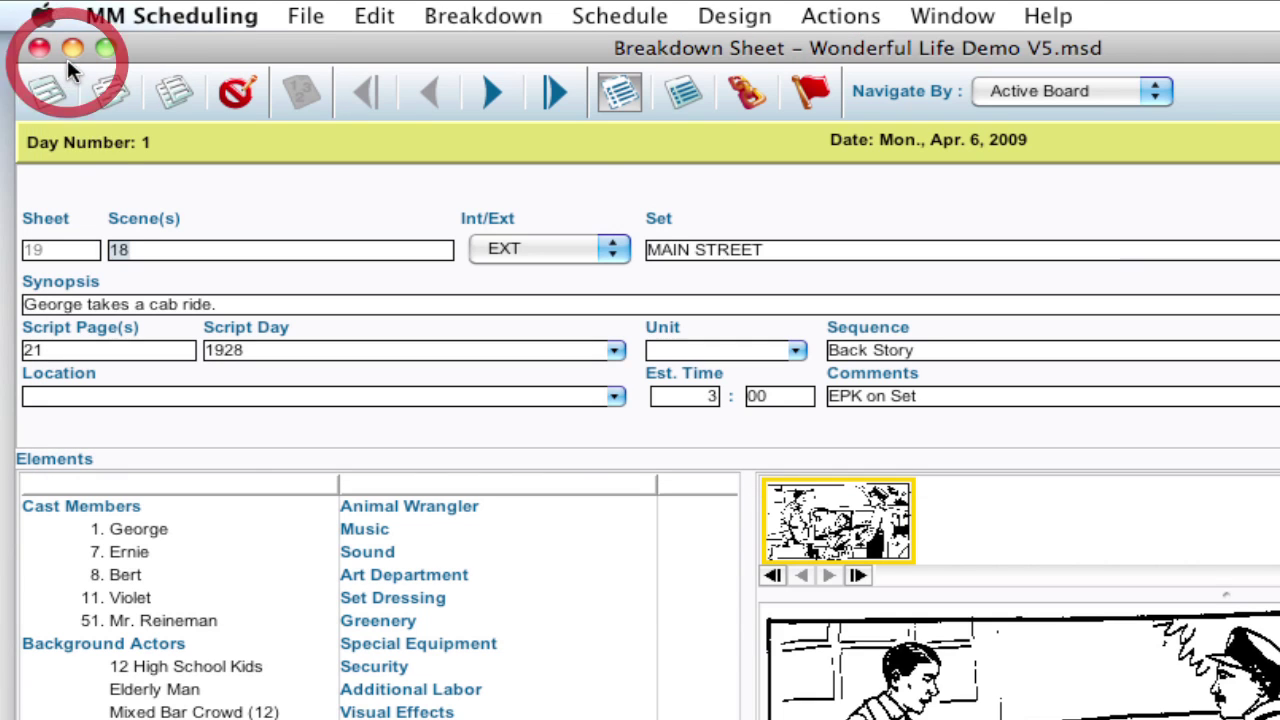
left_click(716, 18)
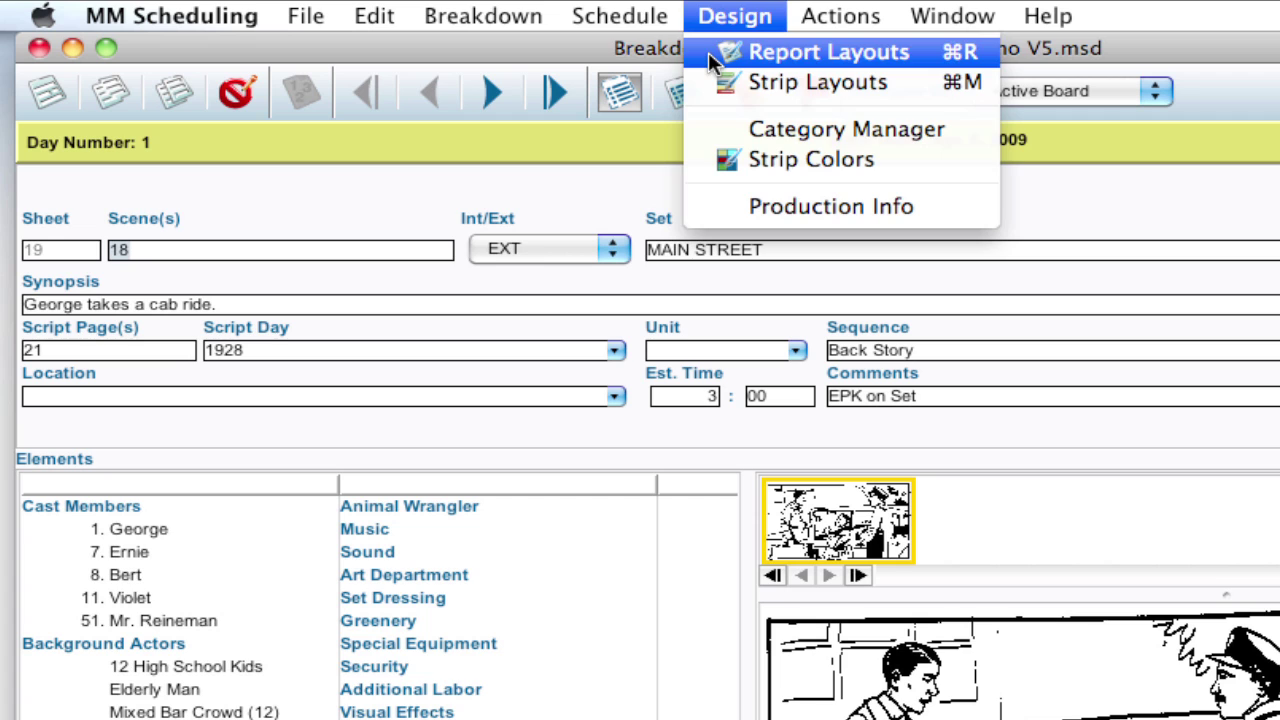
left_click(708, 52)
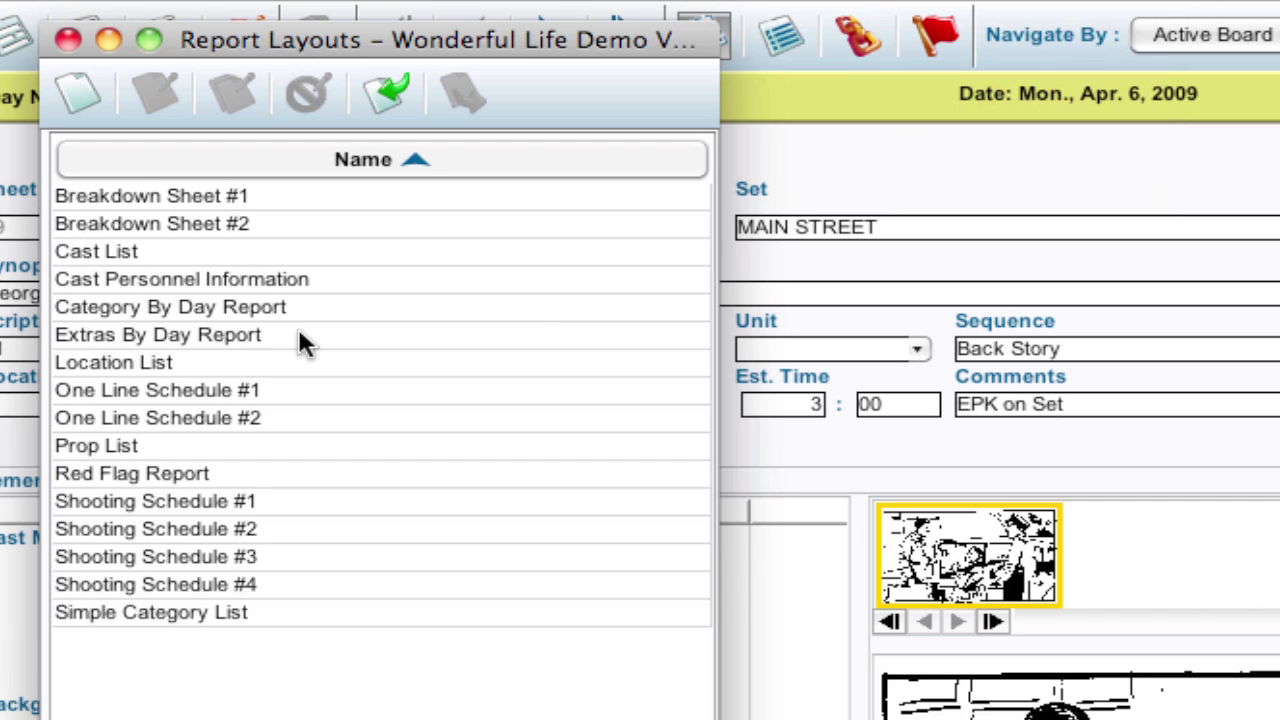
Step: Open the Extras By Day Report in the Report Designer, leaving its Designer Settings unchanged
double_click(185, 335)
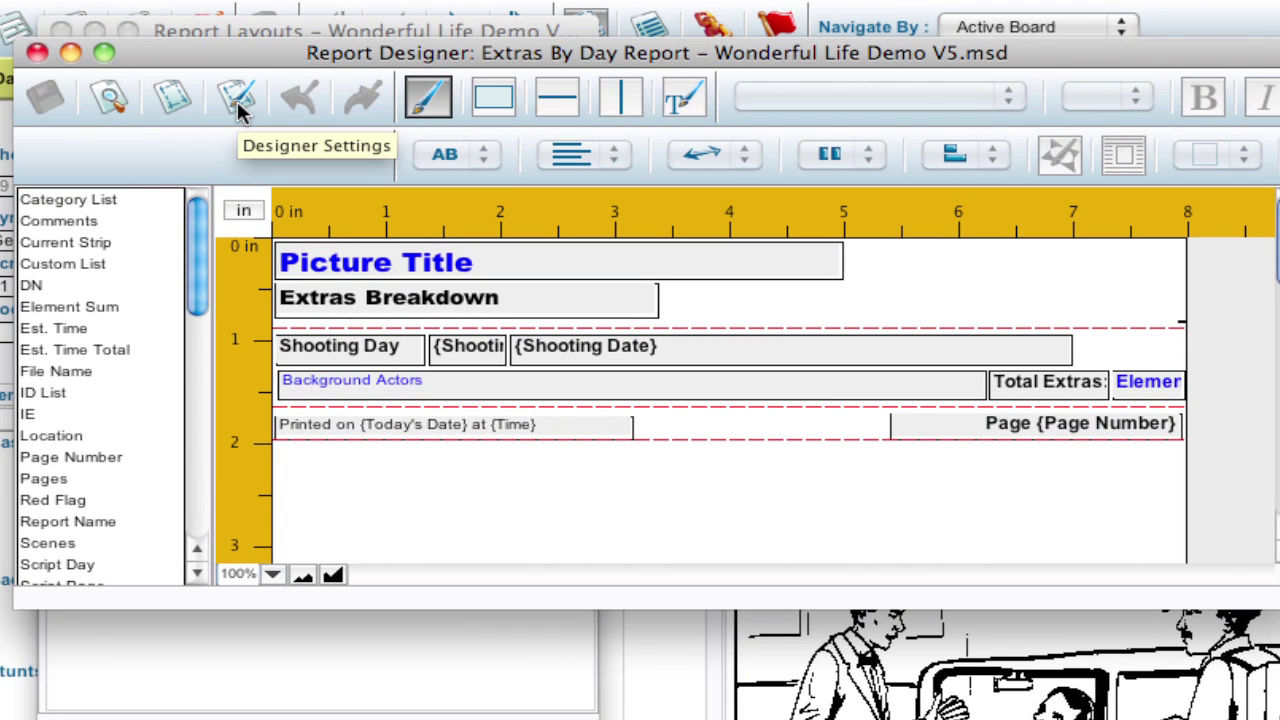
left_click(237, 108)
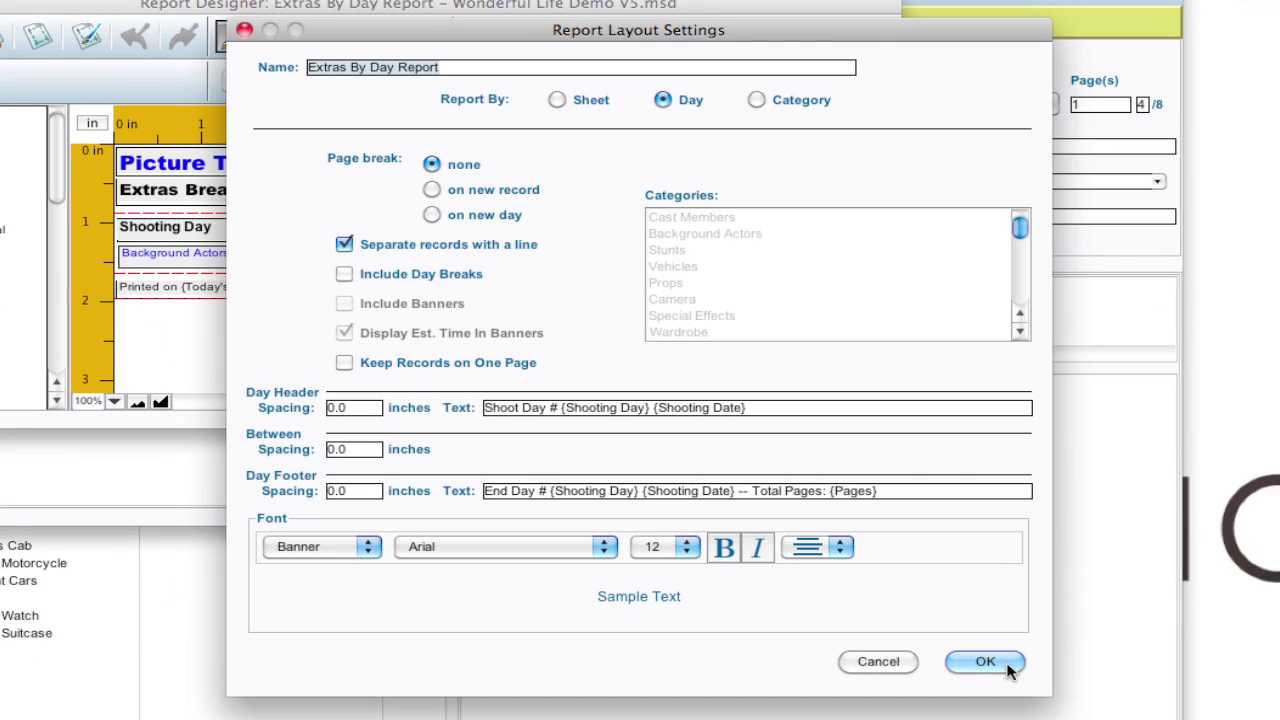
left_click(1007, 668)
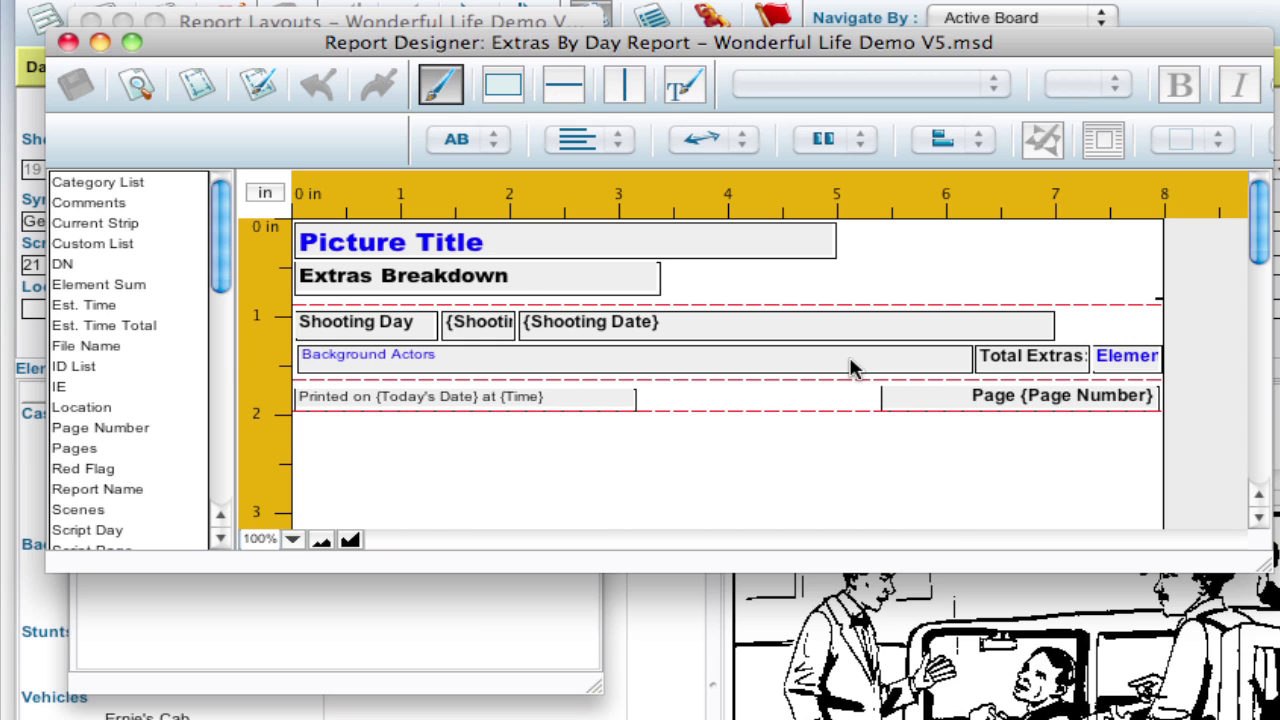
double_click(1128, 360)
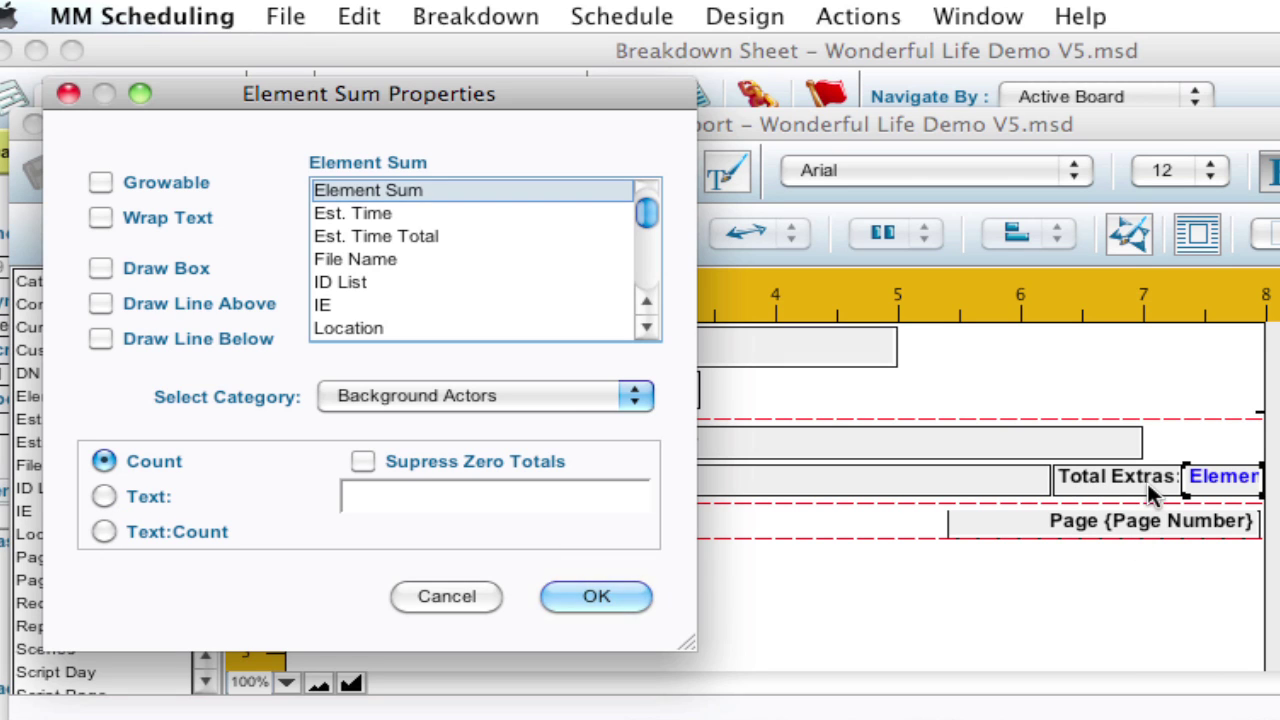
Step: Keep Total Extras counting Background Actors and preview daily totals such as 25, 12 and 40
left_click(598, 597)
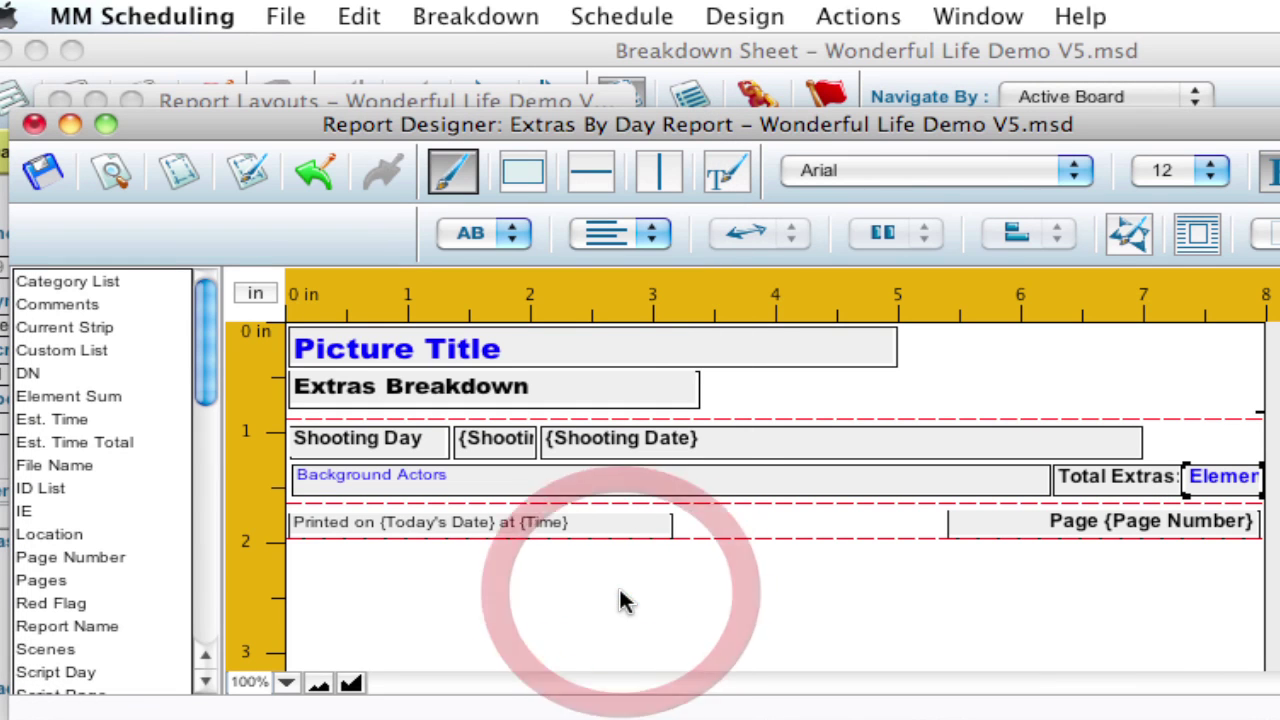
left_click(110, 172)
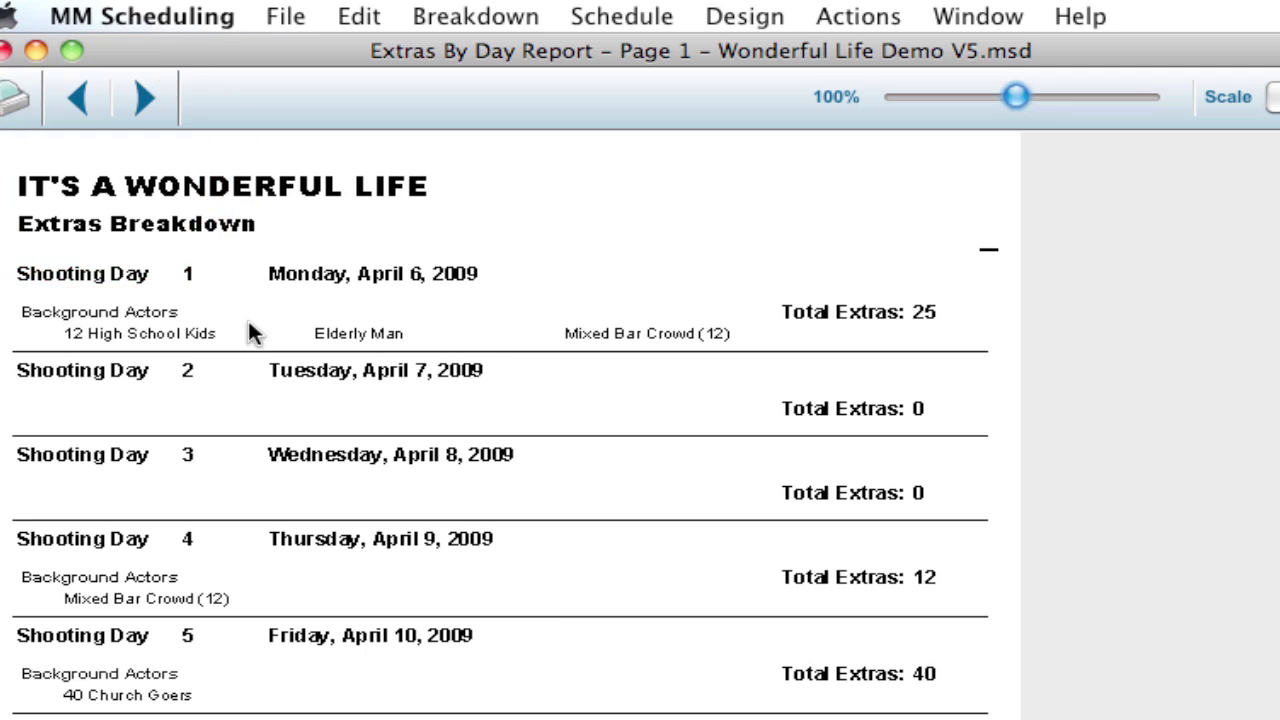